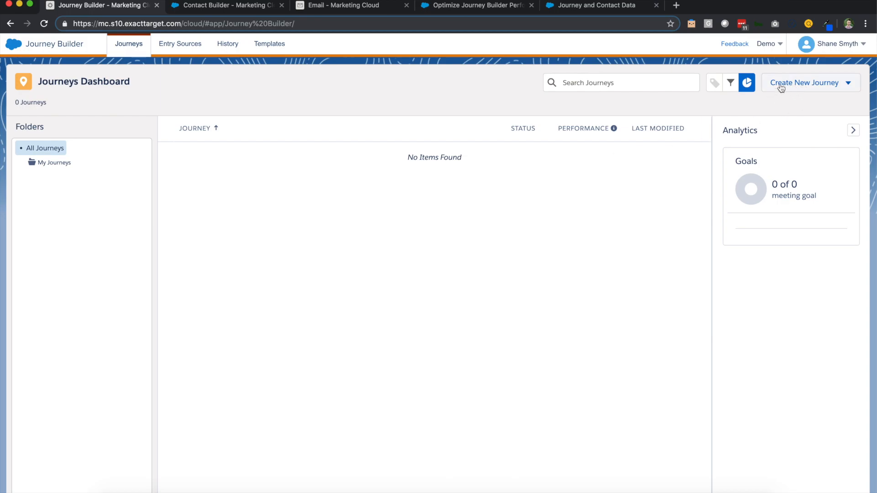
Step: Preview the Welcome Journey with Engagement template and its journey plan, and return to the journeys dashboard
{"action": "left_click", "coordinate": [797, 84]}
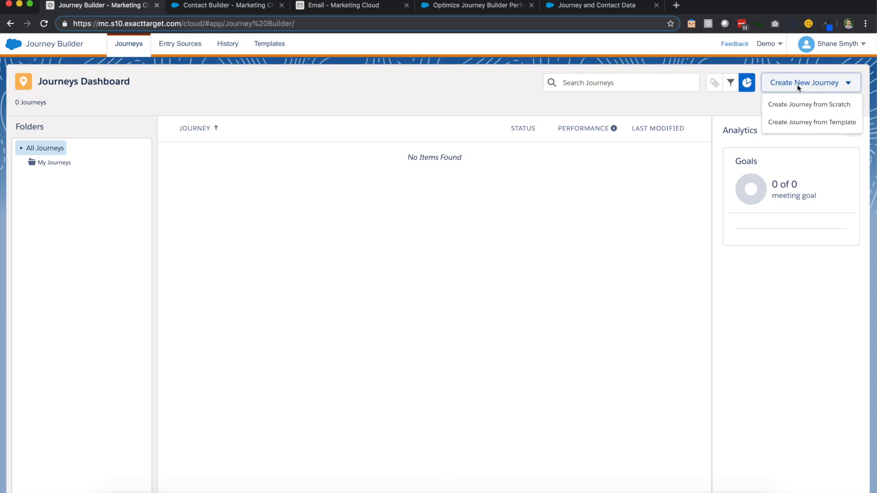
{"action": "left_click", "coordinate": [814, 125]}
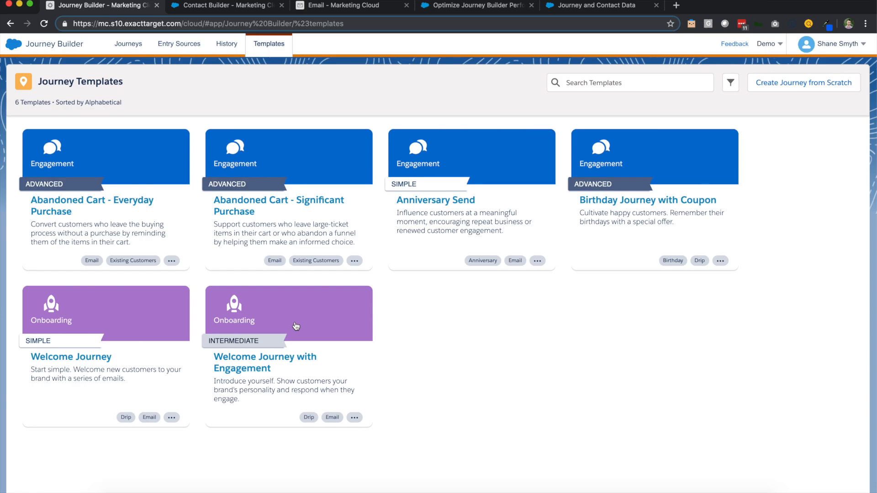
{"action": "left_click", "coordinate": [293, 372]}
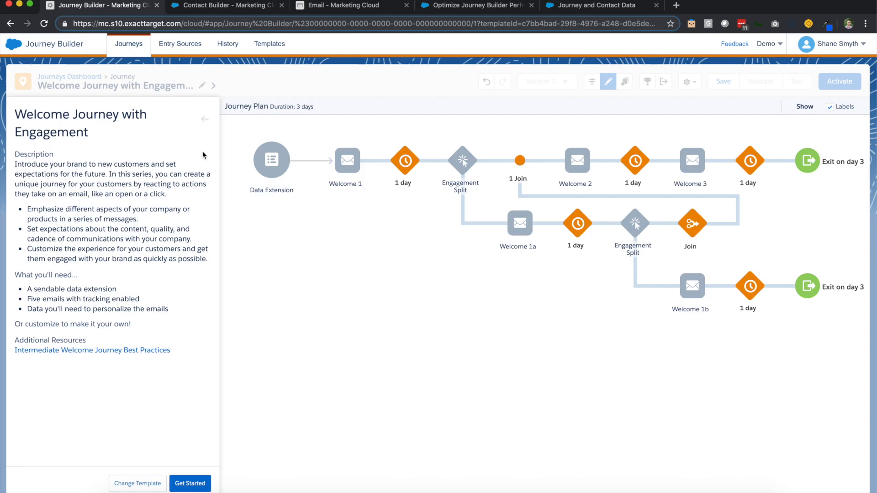
{"action": "left_click", "coordinate": [205, 119]}
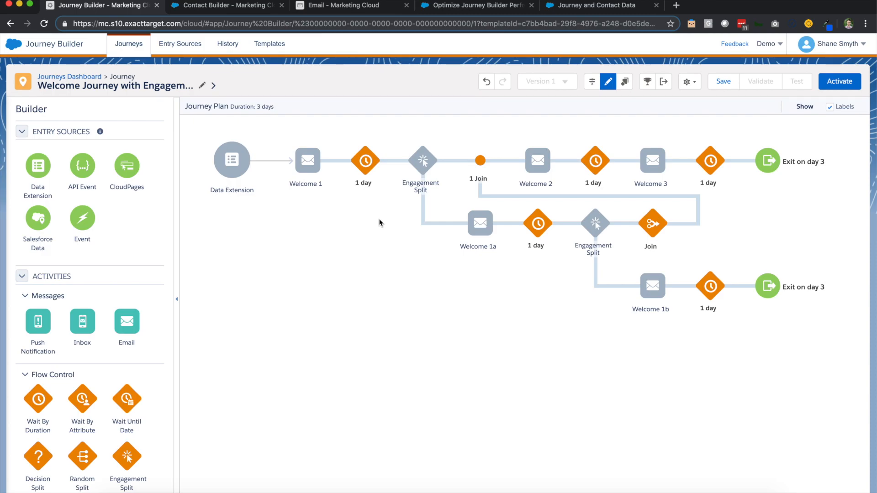
{"action": "left_click", "coordinate": [137, 44]}
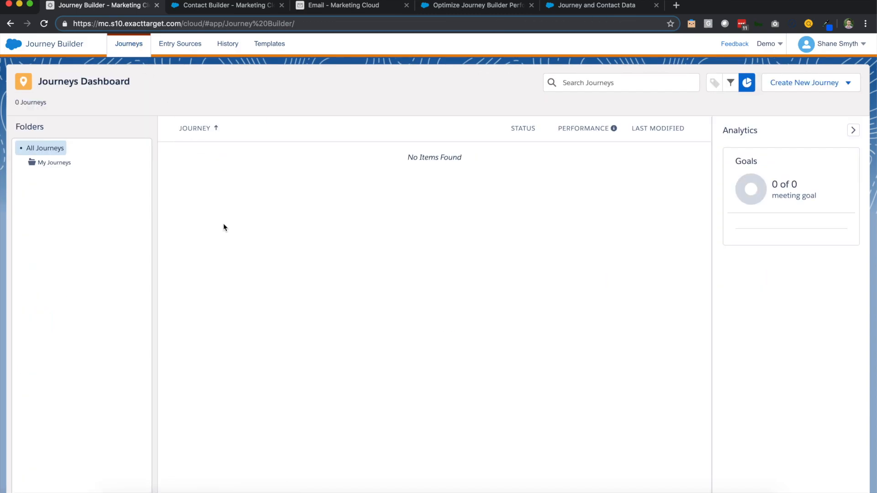
Step: Create a journey from scratch and place a Data Extension as its entry source
{"action": "left_click", "coordinate": [807, 86]}
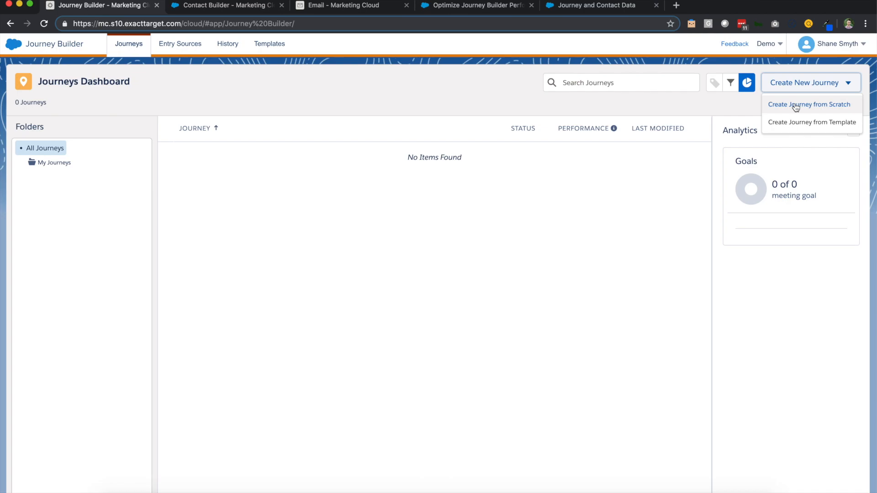
{"action": "left_click", "coordinate": [796, 106]}
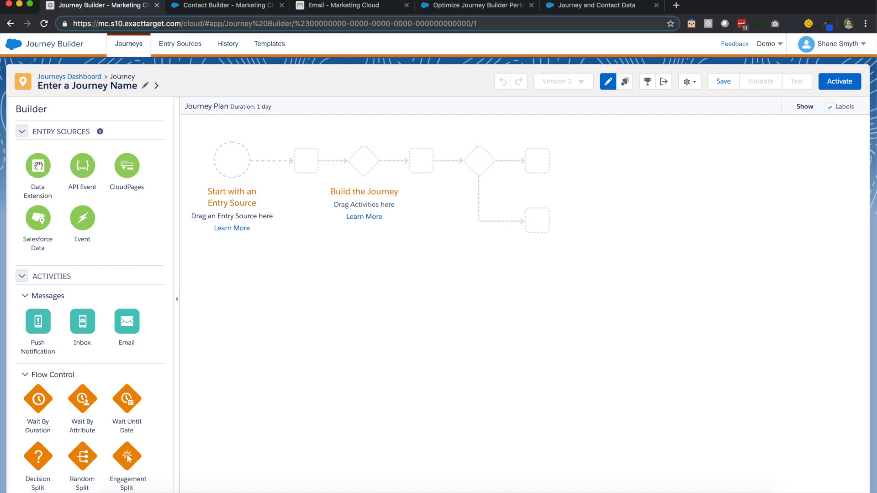
{"action": "left_click_drag", "start_coordinate": [38, 167], "coordinate": [241, 170]}
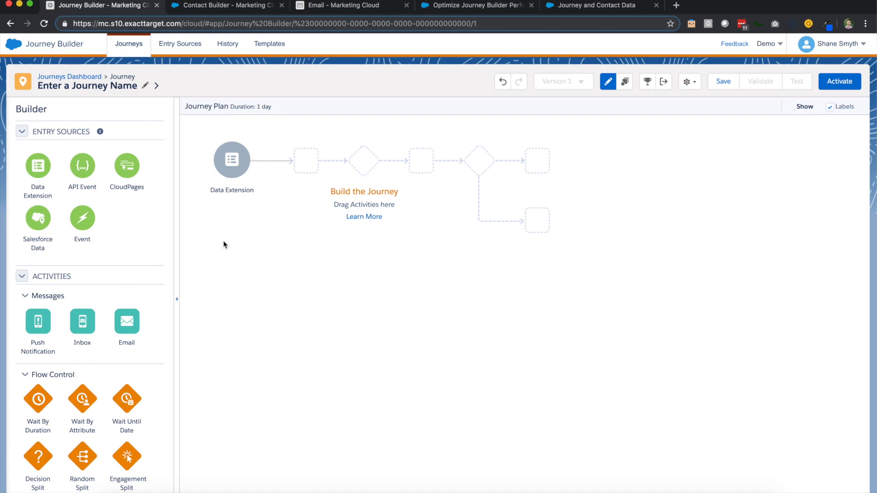
Step: Name the journey "Welcome Journey" and save it
{"action": "left_click", "coordinate": [131, 87]}
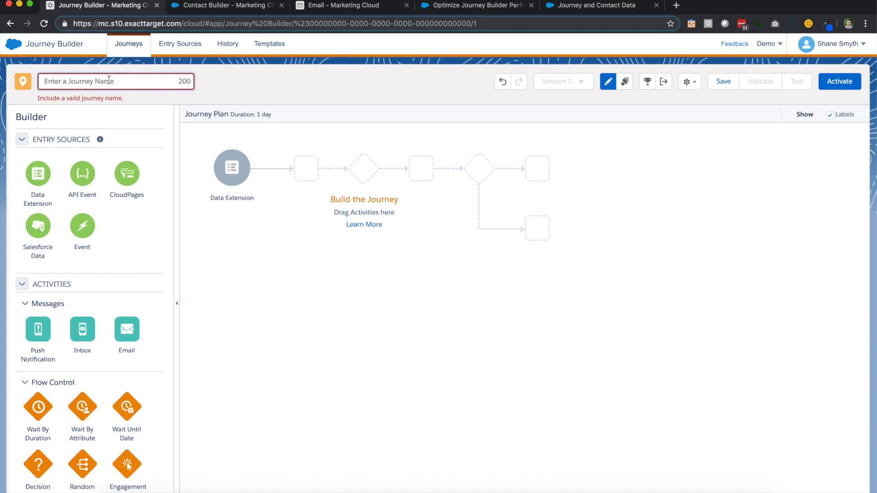
{"action": "type", "text": "Welcome Journey"}
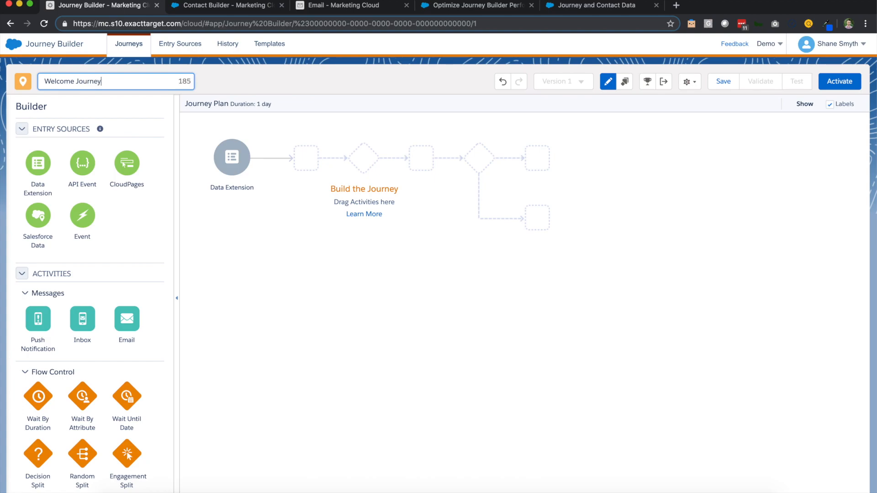
{"action": "left_click", "coordinate": [129, 142]}
{"action": "left_click", "coordinate": [723, 81]}
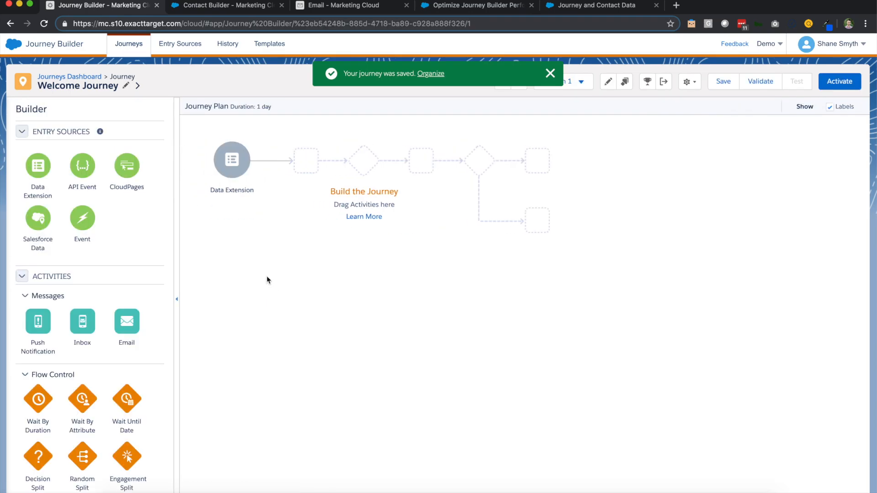
Step: Check the folder options for organizing the saved journey, including those of My Journeys, and leave without choosing a folder
{"action": "left_click", "coordinate": [430, 74]}
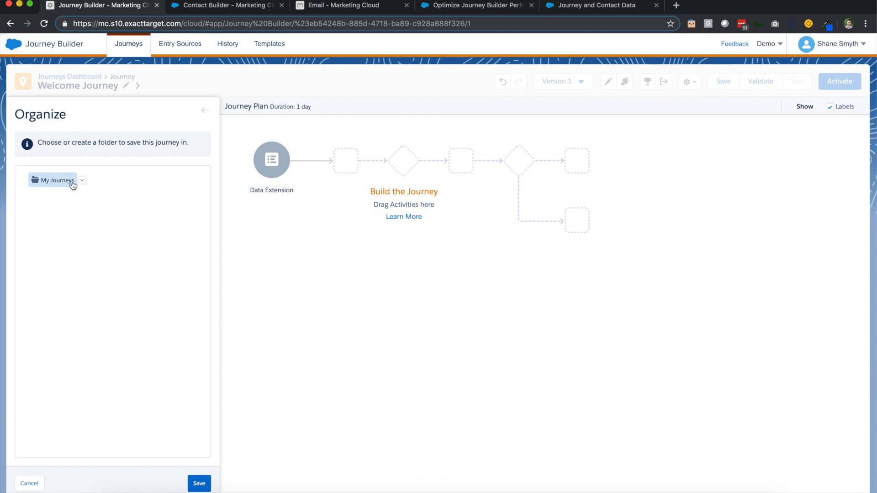
{"action": "left_click", "coordinate": [83, 181]}
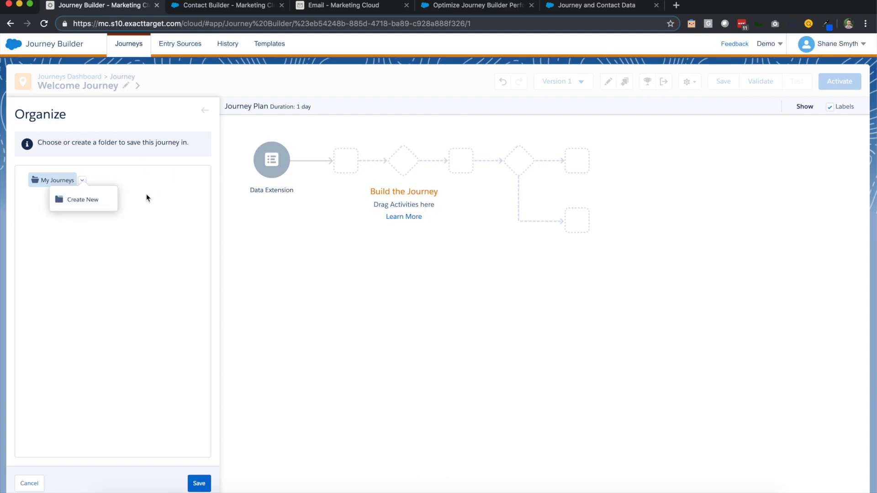
{"action": "left_click", "coordinate": [59, 239]}
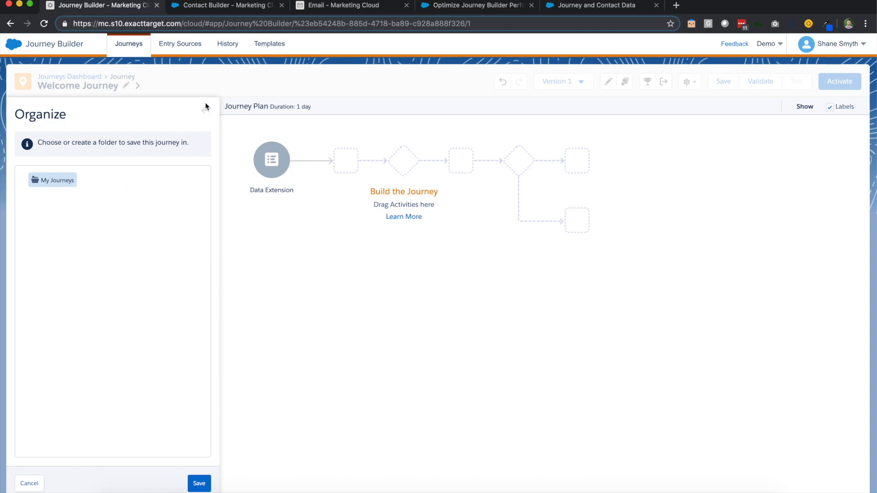
{"action": "left_click", "coordinate": [27, 483]}
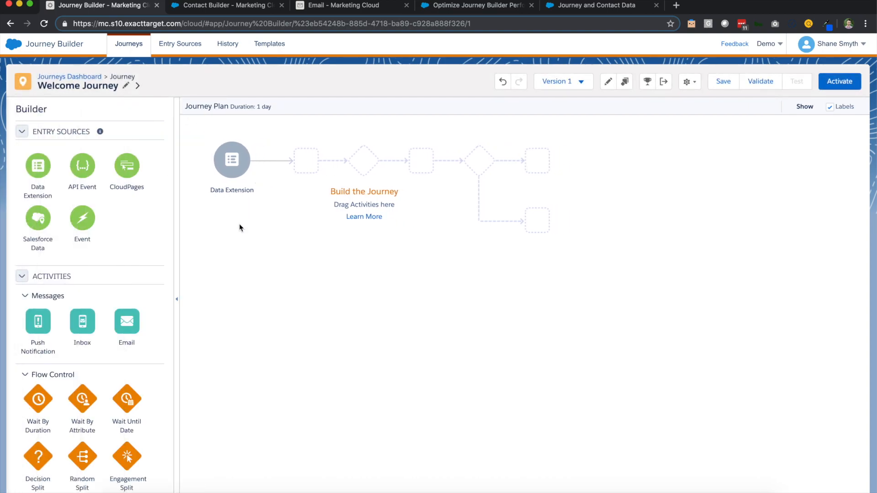
Step: View the version dashboard of Welcome Journey from the journeys list, and reopen the journey in the builder
{"action": "left_click", "coordinate": [137, 46]}
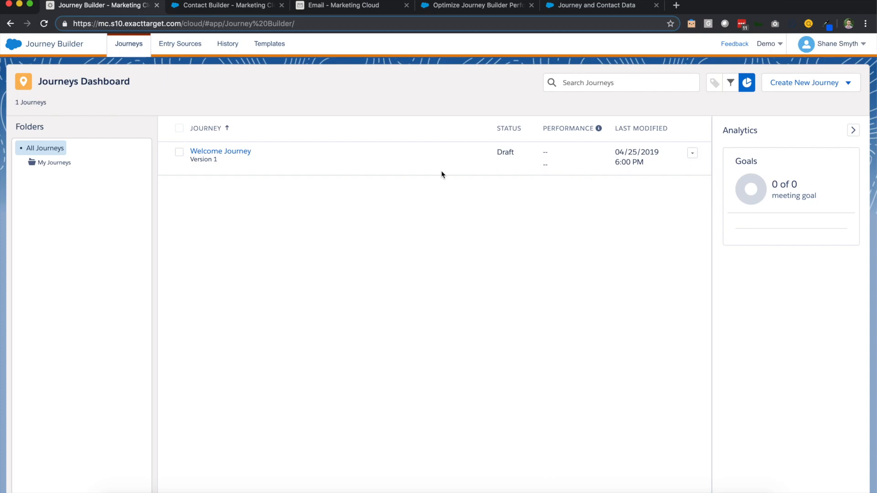
{"action": "left_click", "coordinate": [693, 153]}
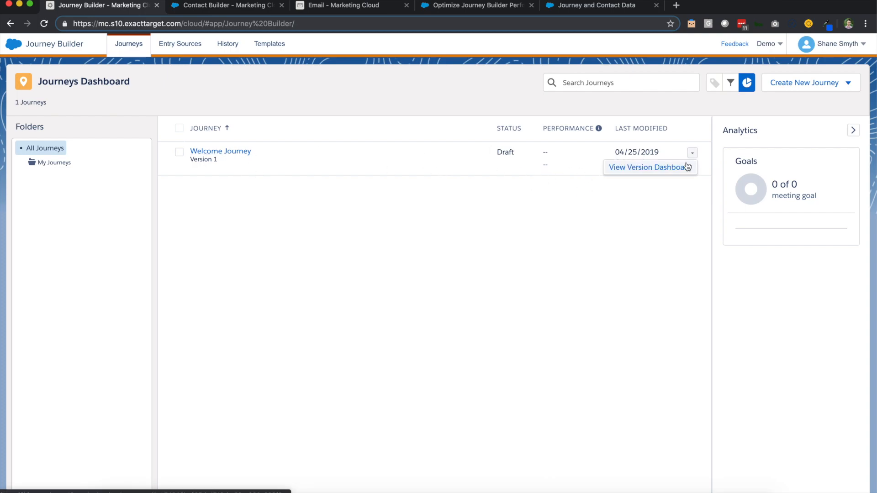
{"action": "left_click", "coordinate": [640, 170]}
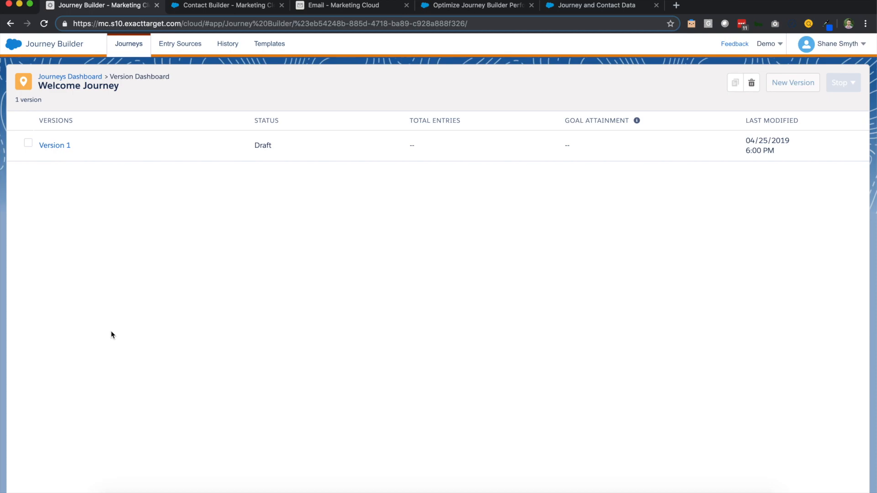
{"action": "left_click", "coordinate": [80, 78]}
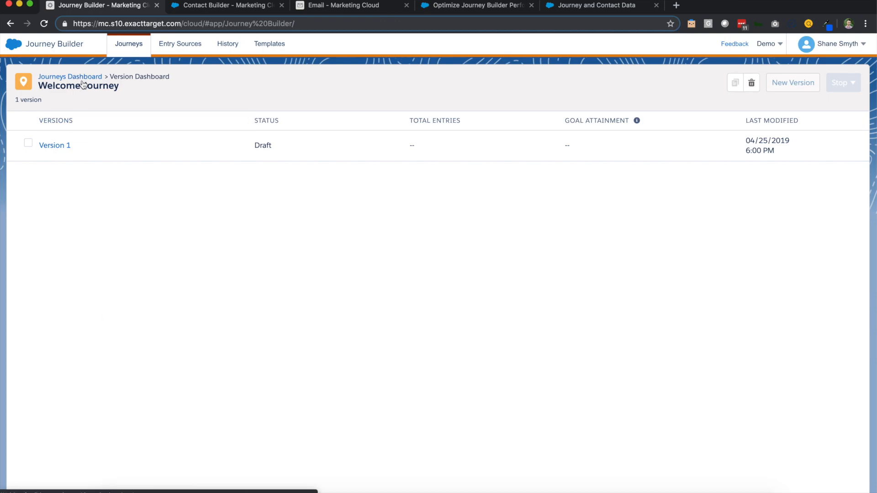
{"action": "left_click", "coordinate": [222, 154]}
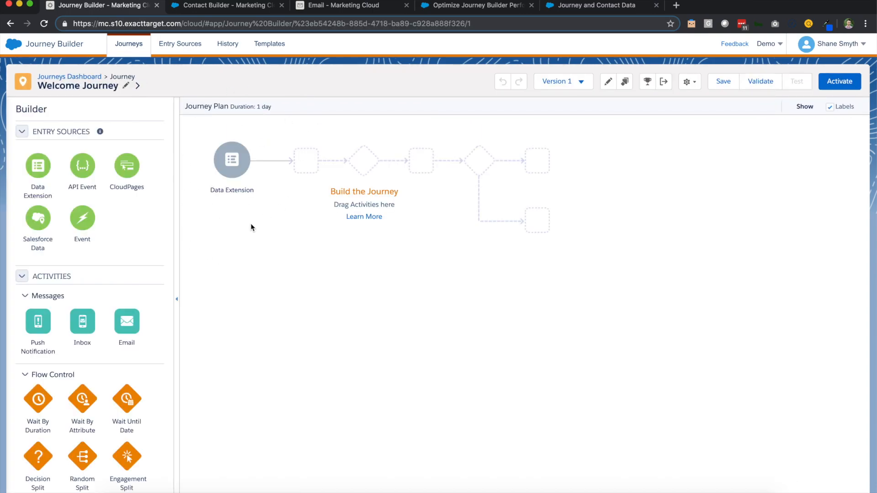
Step: Add an Email activity to the journey directly after the Data Extension entry source
{"action": "scroll", "coordinate": [144, 274], "scroll_direction": "down", "scroll_amount": 1}
{"action": "scroll", "coordinate": [143, 272], "scroll_direction": "up", "scroll_amount": 1}
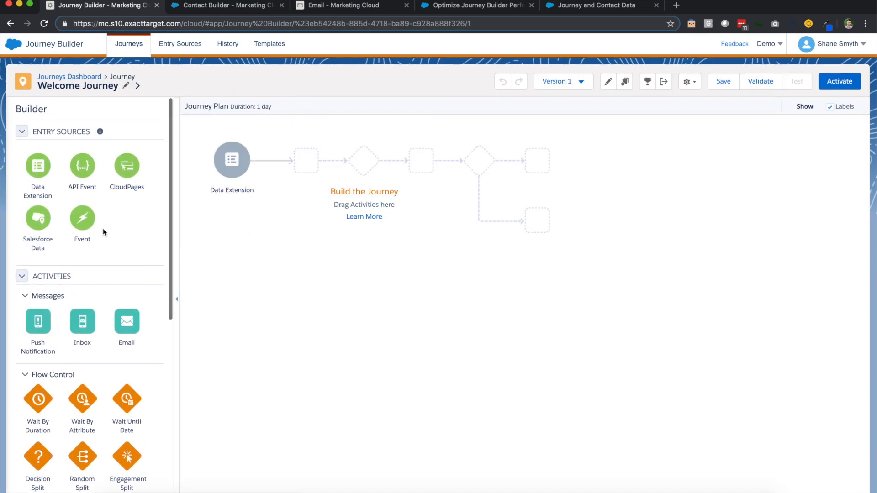
{"action": "left_click", "coordinate": [21, 131]}
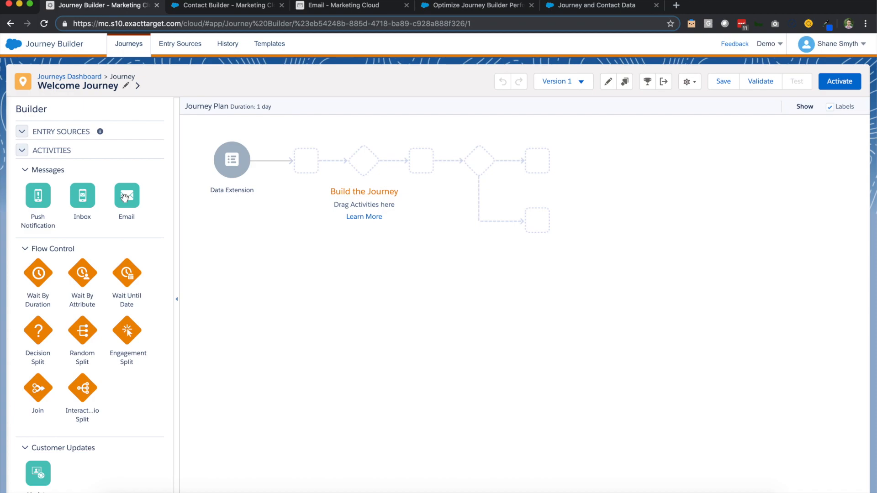
{"action": "left_click_drag", "start_coordinate": [125, 197], "coordinate": [283, 163]}
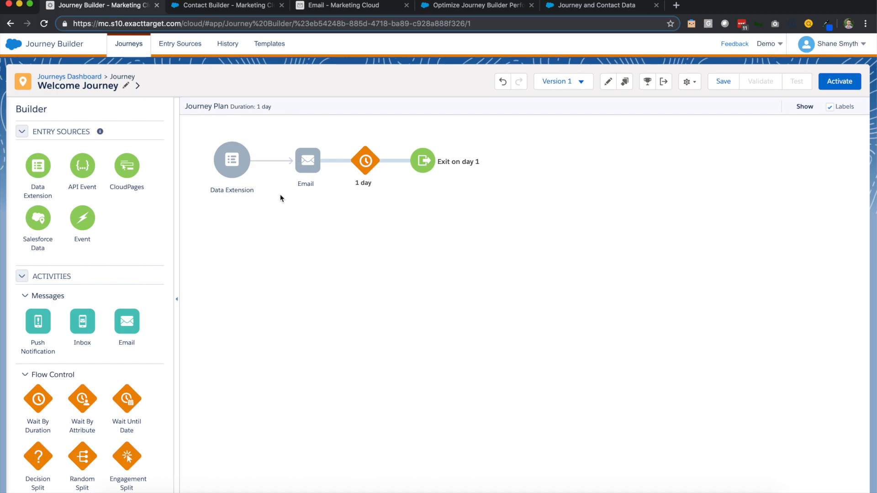
Step: Assign the Content Builder email "Email 1" to the Email activity and finish its setup after reviewing the message configuration, delivery and advanced options
{"action": "left_click", "coordinate": [308, 161]}
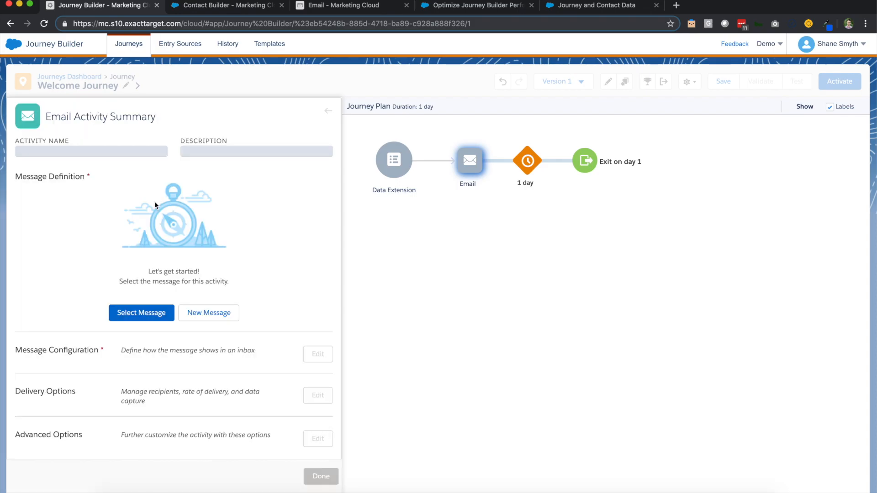
{"action": "left_click", "coordinate": [141, 311]}
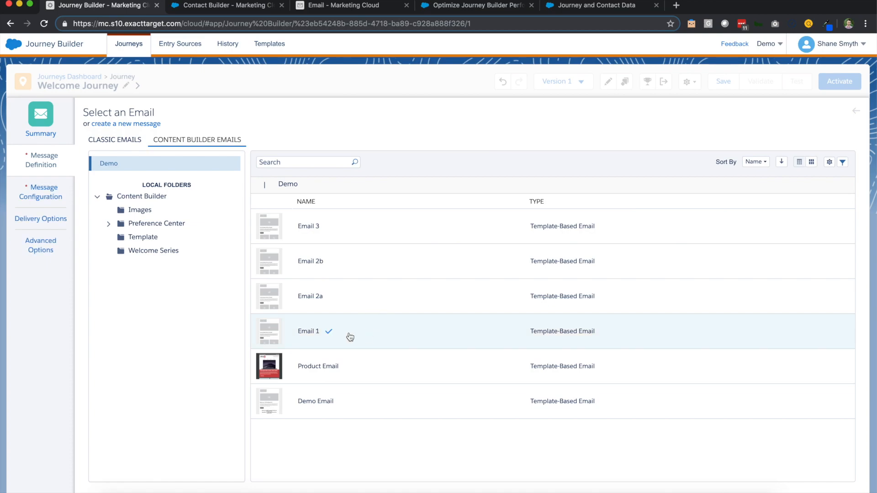
{"action": "left_click", "coordinate": [46, 194]}
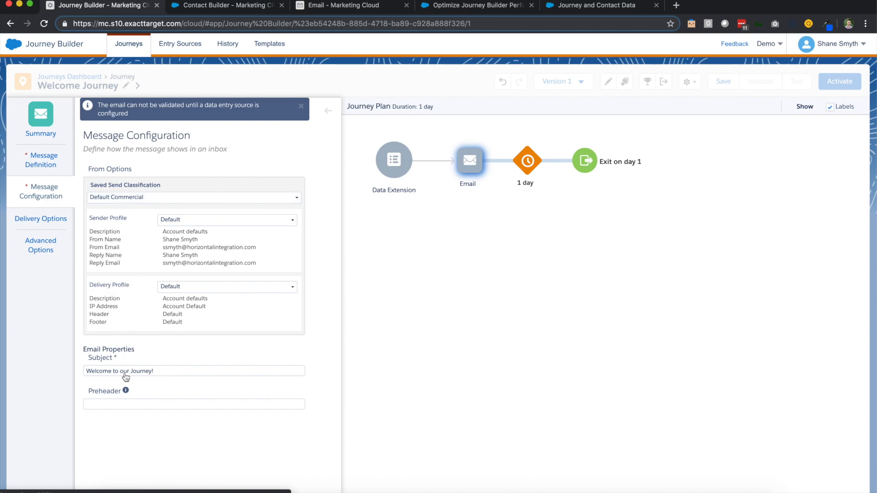
{"action": "left_click", "coordinate": [57, 228]}
{"action": "left_click", "coordinate": [51, 255]}
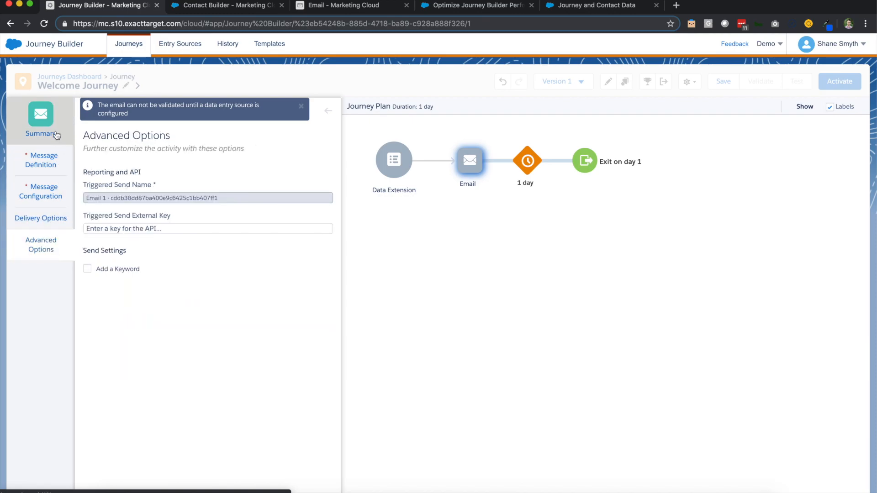
{"action": "left_click", "coordinate": [41, 133]}
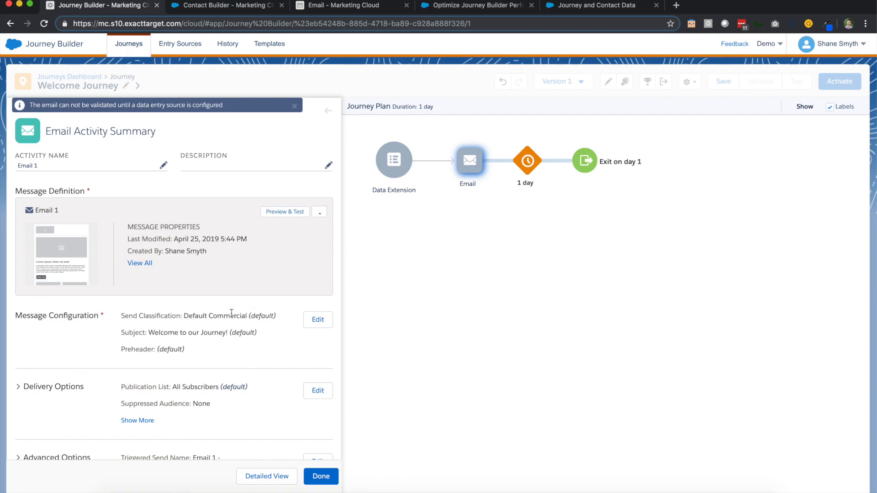
{"action": "left_click", "coordinate": [321, 476]}
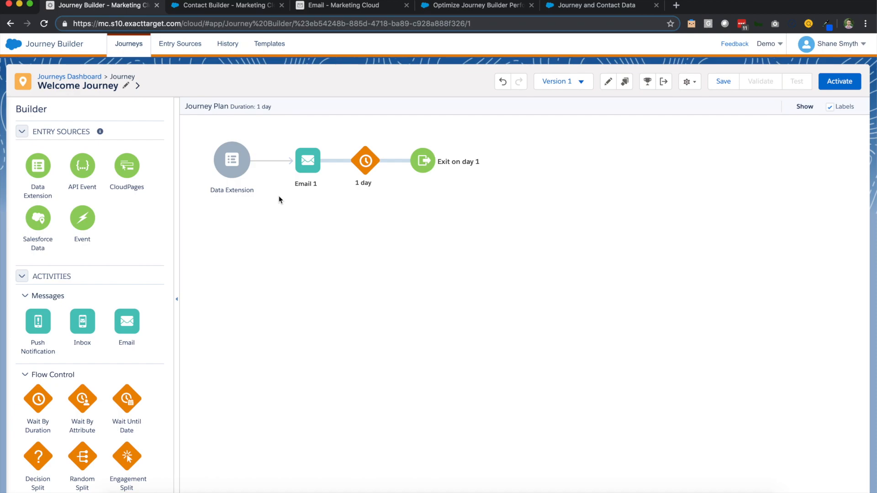
Step: Add an Engagement Split after the wait following Email 1, and set that wait's duration to 2 days
{"action": "scroll", "coordinate": [110, 418], "scroll_direction": "down", "scroll_amount": 3}
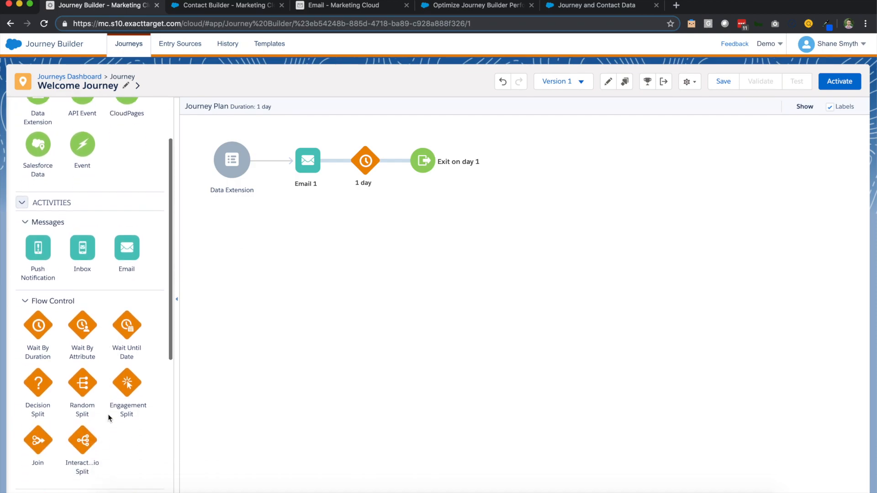
{"action": "left_click_drag", "start_coordinate": [129, 371], "coordinate": [385, 163]}
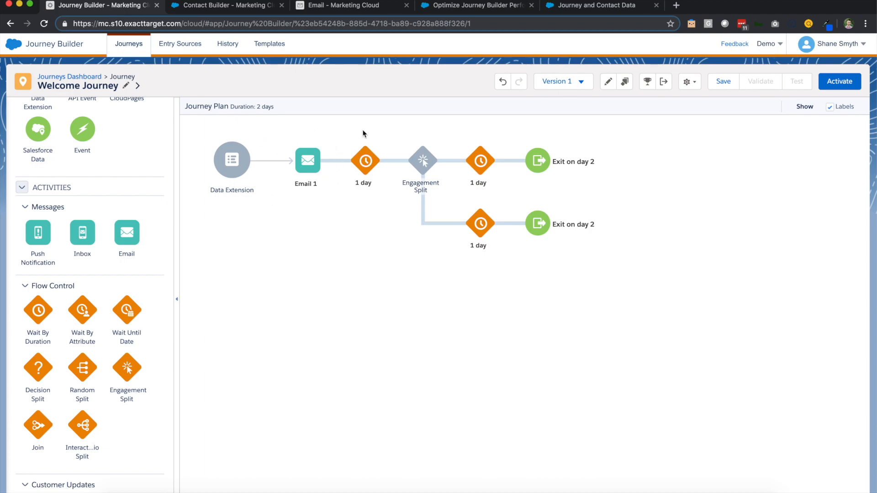
{"action": "left_click", "coordinate": [366, 173]}
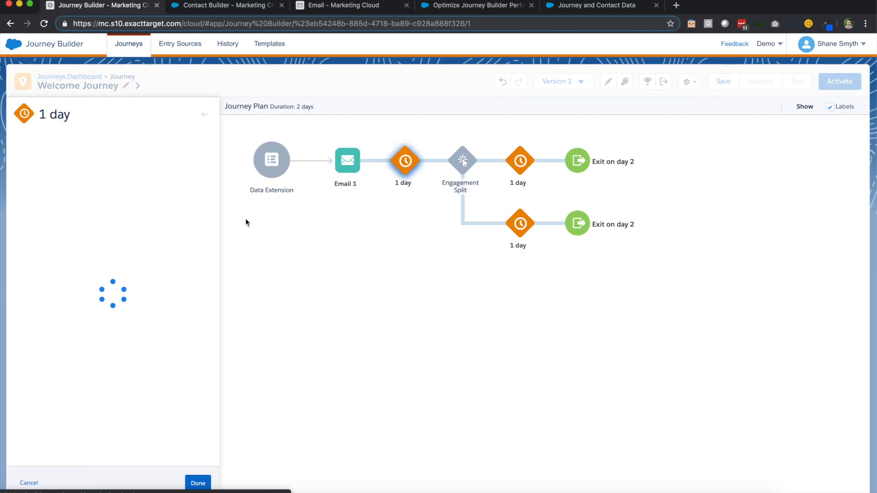
{"action": "left_click", "coordinate": [41, 163]}
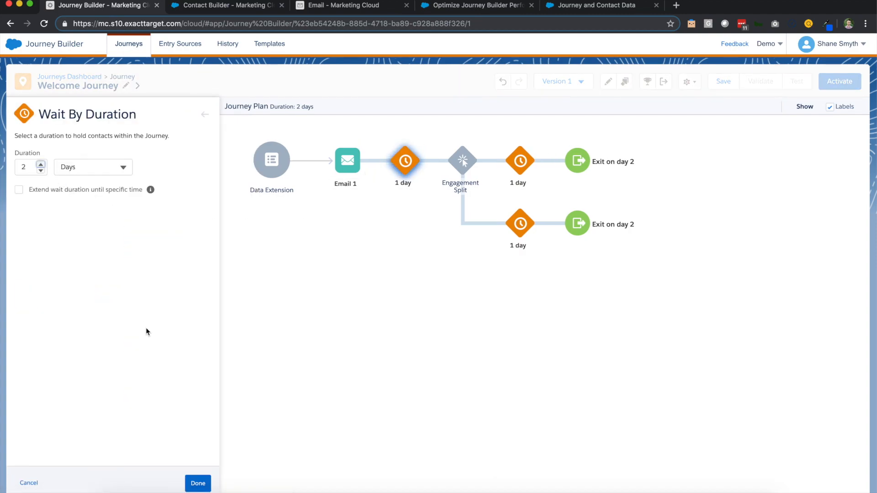
{"action": "left_click", "coordinate": [198, 484]}
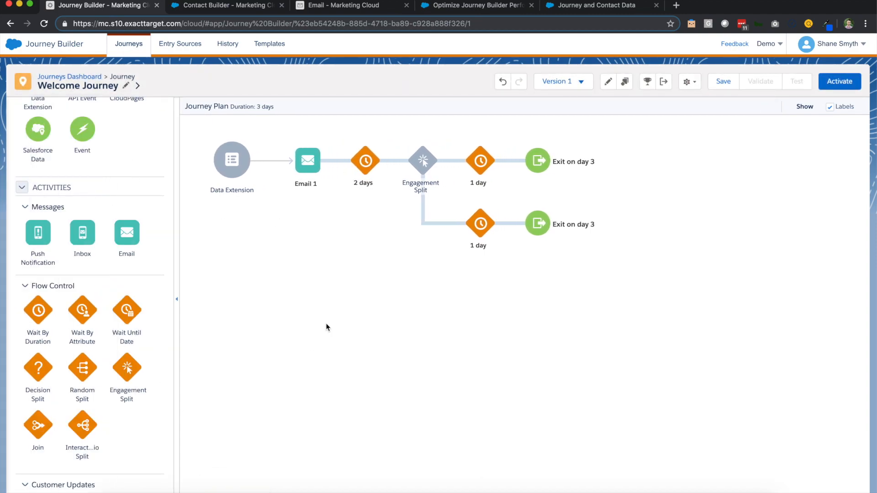
Step: Select Email 1 as the message the Engagement Split monitors, and open the split's message metrics
{"action": "mouse_move", "coordinate": [422, 169]}
{"action": "left_click", "coordinate": [423, 168]}
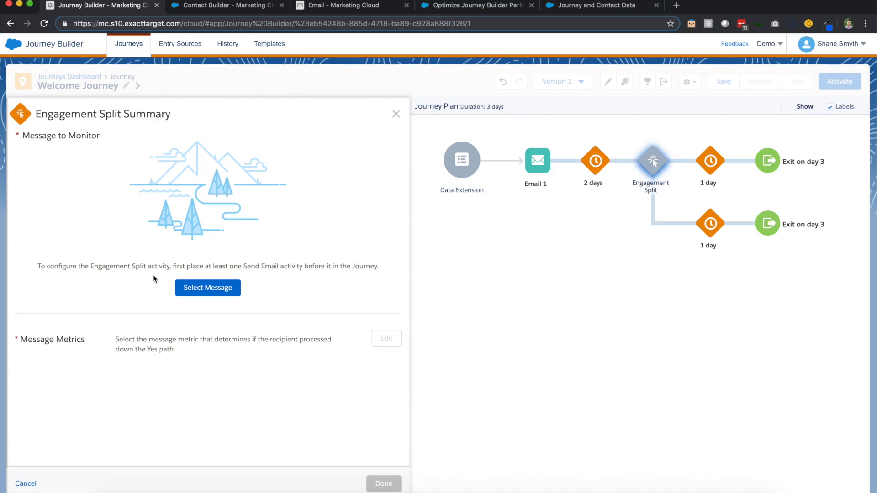
{"action": "left_click", "coordinate": [212, 291]}
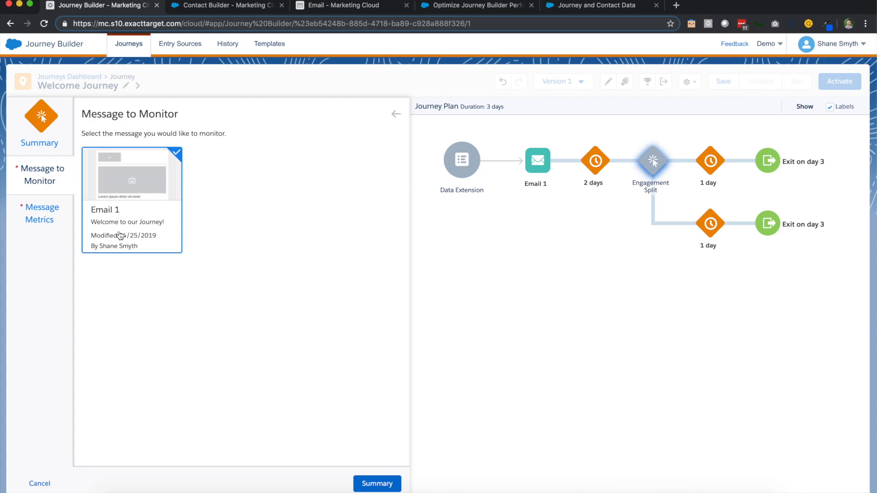
{"action": "left_click", "coordinate": [54, 223]}
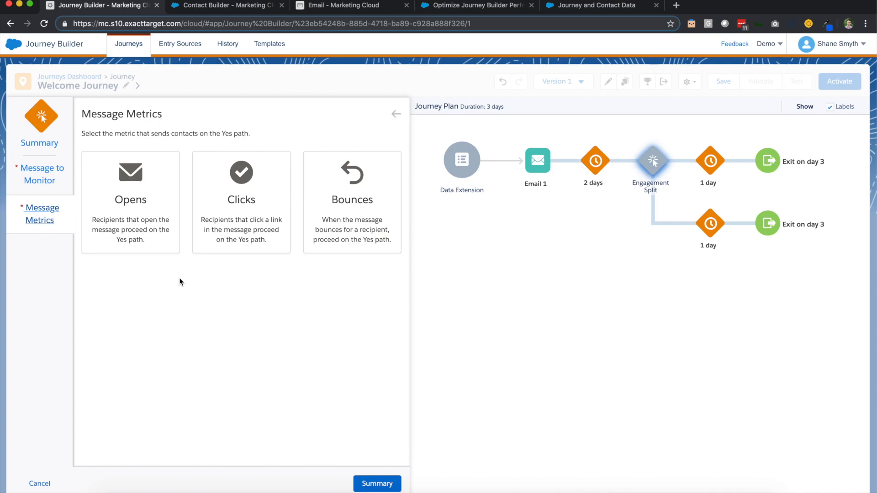
Step: Try Clicks as the Yes-path metric, limiting the monitored links to the first Button Text link
{"action": "left_click", "coordinate": [234, 225]}
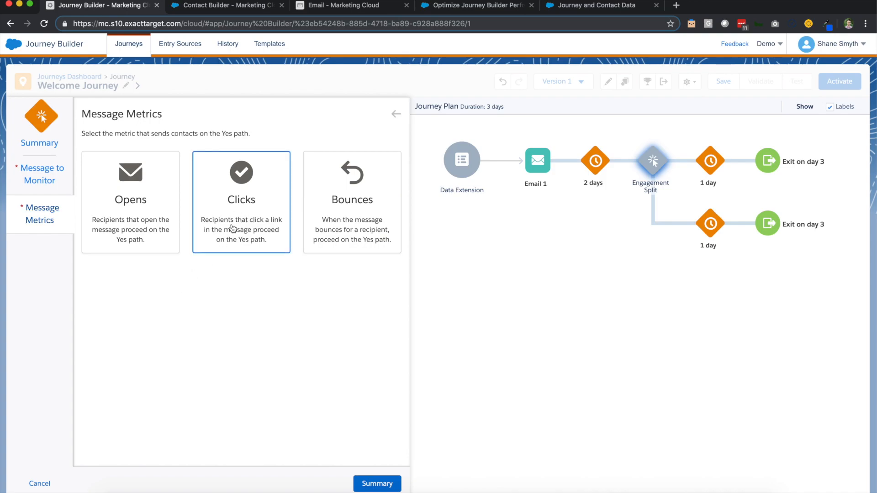
{"action": "scroll", "coordinate": [215, 333], "scroll_direction": "down", "scroll_amount": 3}
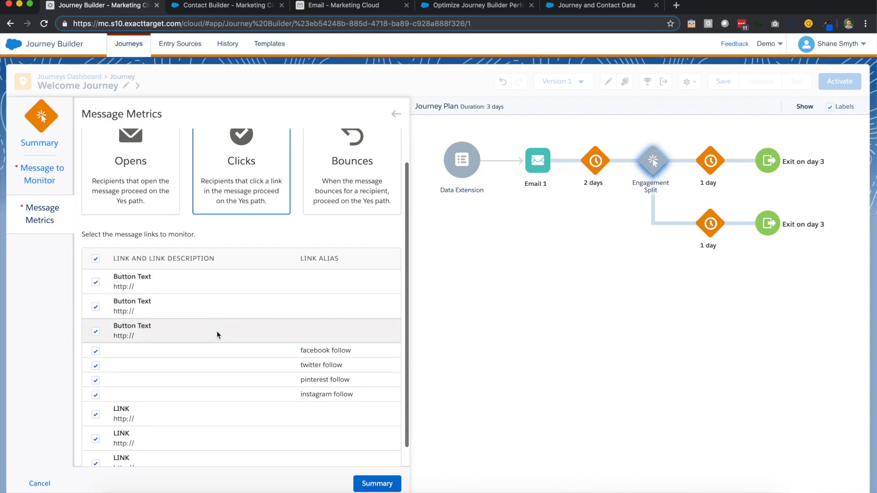
{"action": "scroll", "coordinate": [210, 338], "scroll_direction": "up", "scroll_amount": 3}
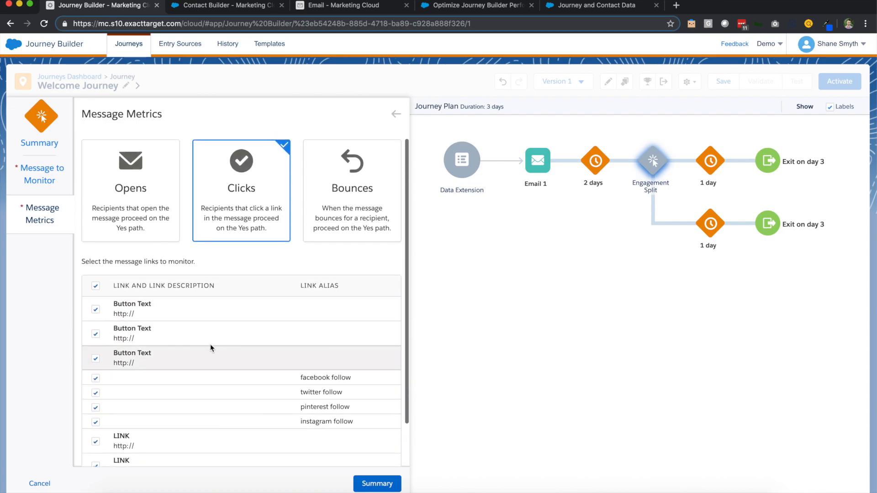
{"action": "left_click", "coordinate": [96, 297]}
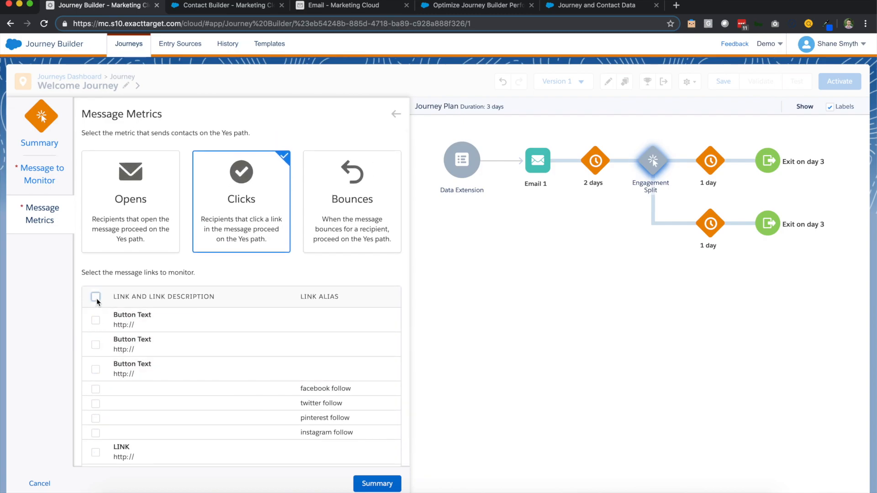
{"action": "left_click", "coordinate": [96, 320]}
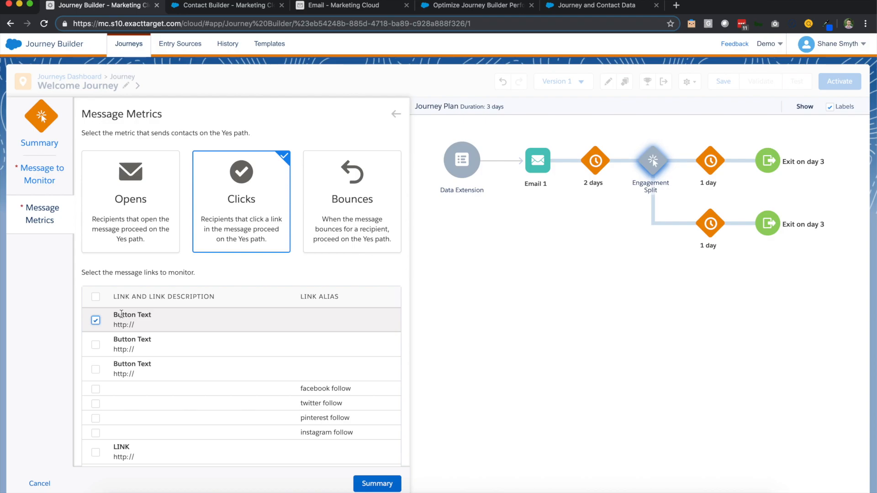
Step: Set the Engagement Split's message metric to Opens and finish its setup
{"action": "left_click", "coordinate": [124, 212]}
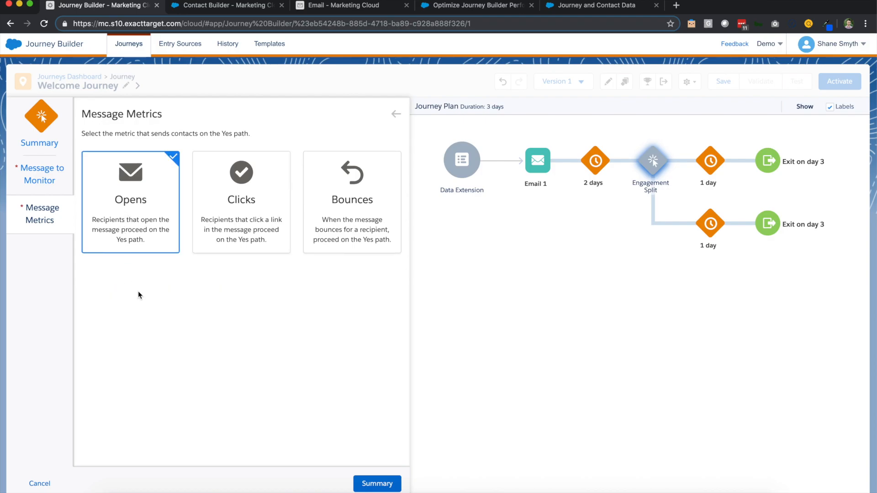
{"action": "left_click", "coordinate": [365, 483]}
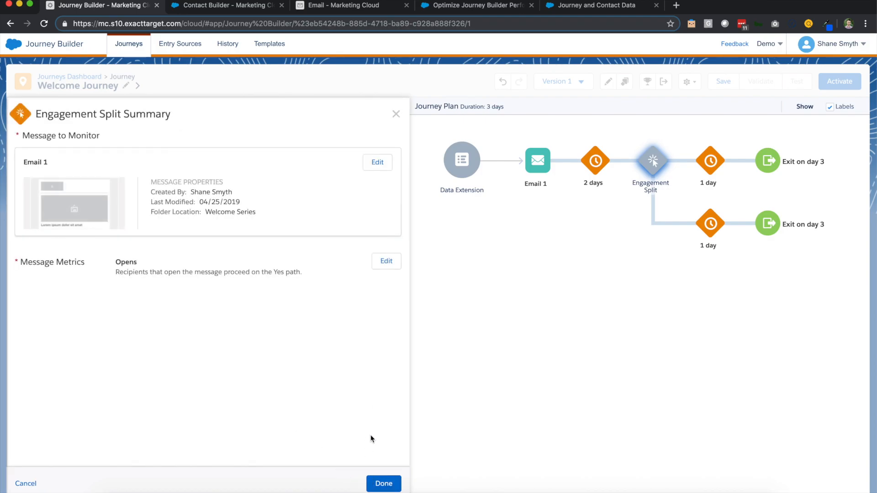
{"action": "left_click", "coordinate": [375, 483]}
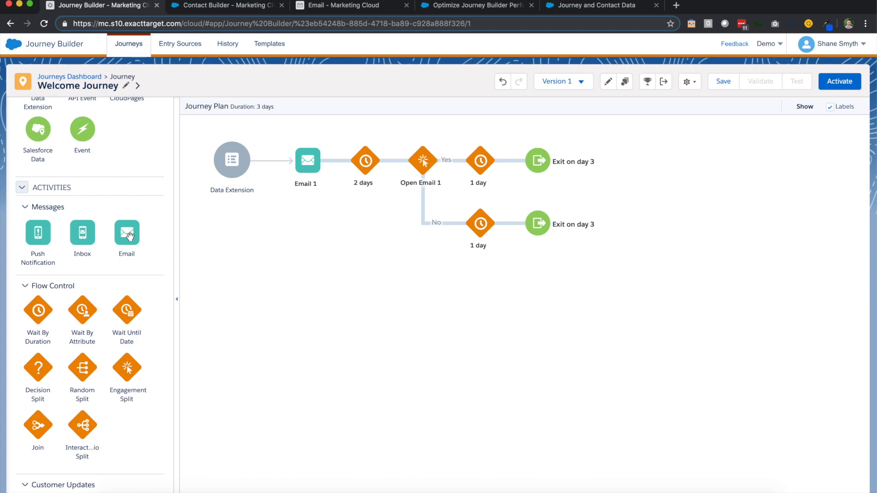
Step: Add an Email activity at the start of both the Yes and No paths, deleting the extra 1-day wait on the Yes path
{"action": "left_click_drag", "start_coordinate": [129, 236], "coordinate": [473, 166]}
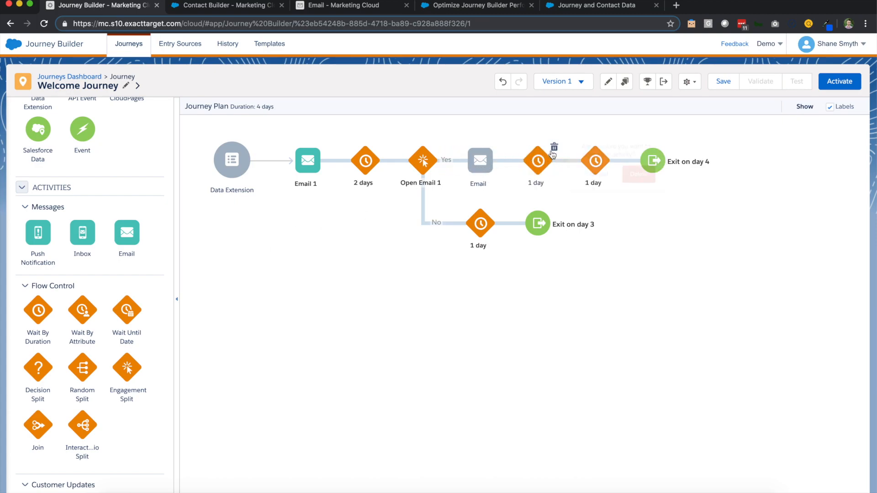
{"action": "left_click", "coordinate": [554, 147]}
{"action": "left_click", "coordinate": [638, 174]}
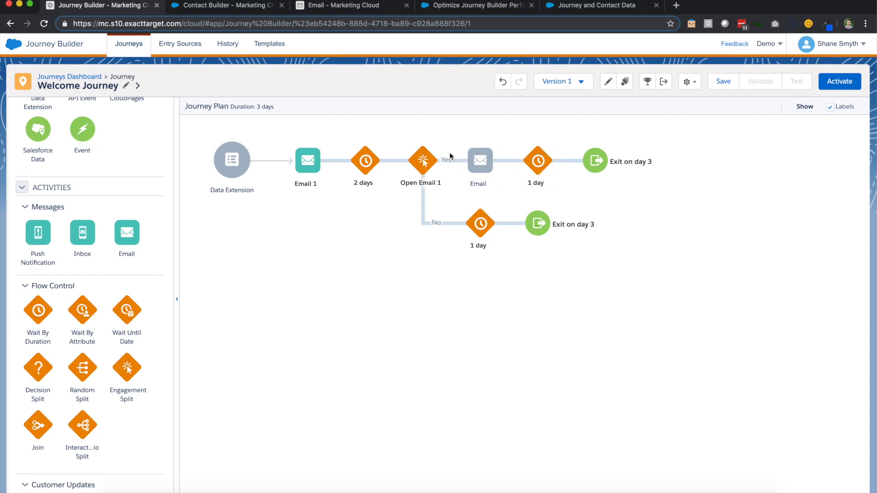
{"action": "left_click_drag", "start_coordinate": [129, 239], "coordinate": [457, 229]}
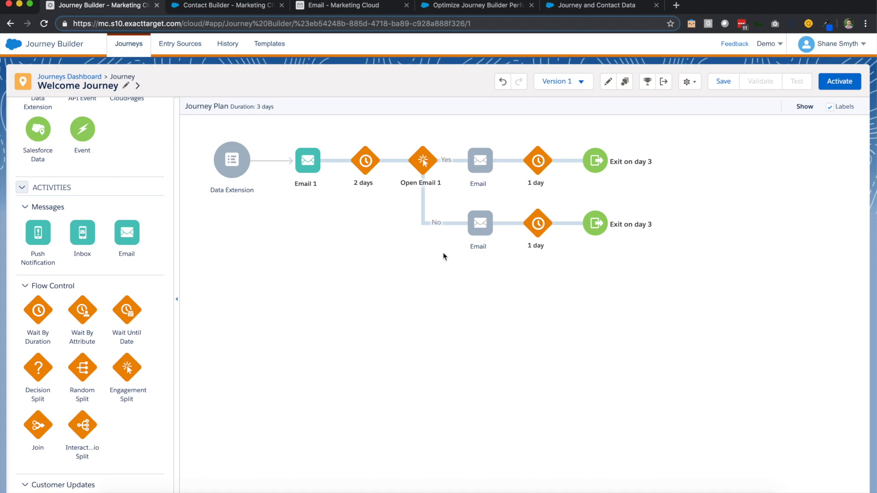
Step: Assign the Content Builder email "Email 2a" to the Yes path's Email activity and finish its setup
{"action": "left_click", "coordinate": [480, 161]}
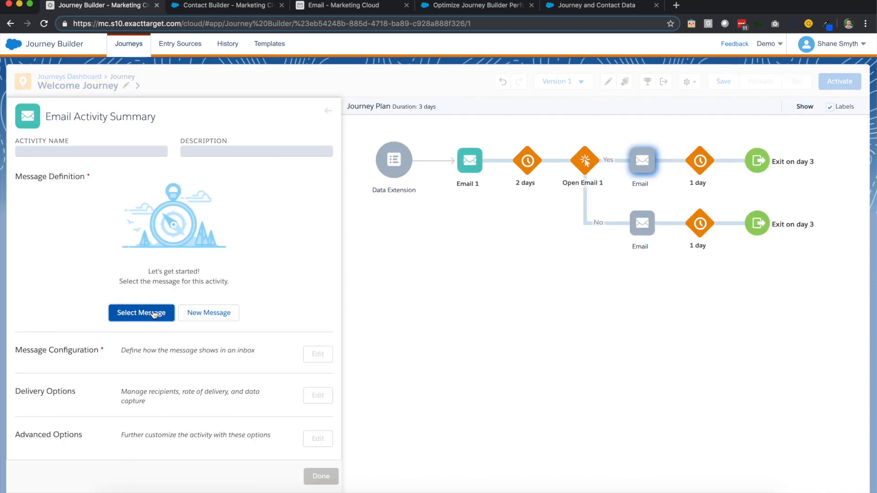
{"action": "left_click", "coordinate": [138, 312]}
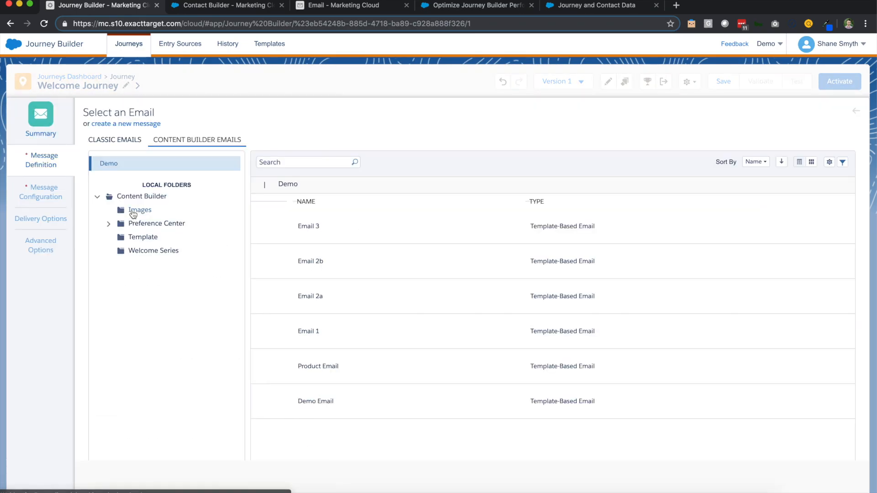
{"action": "left_click", "coordinate": [405, 294]}
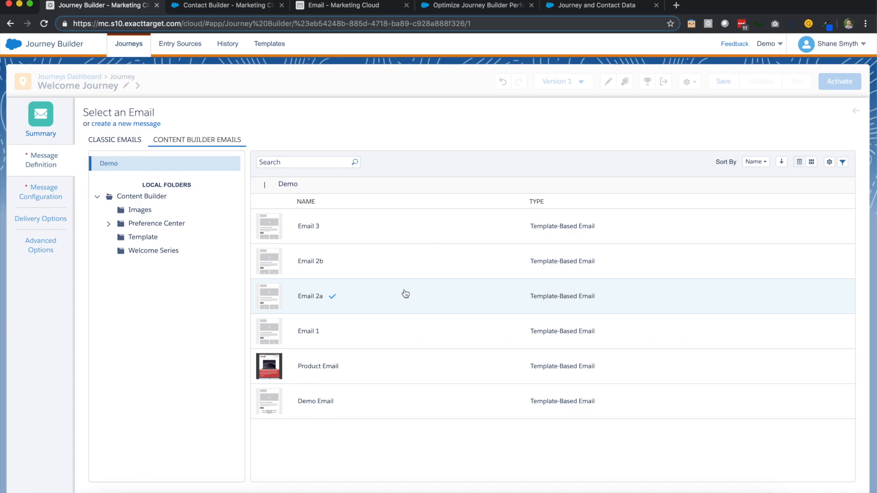
{"action": "left_click", "coordinate": [45, 137]}
{"action": "left_click", "coordinate": [320, 474]}
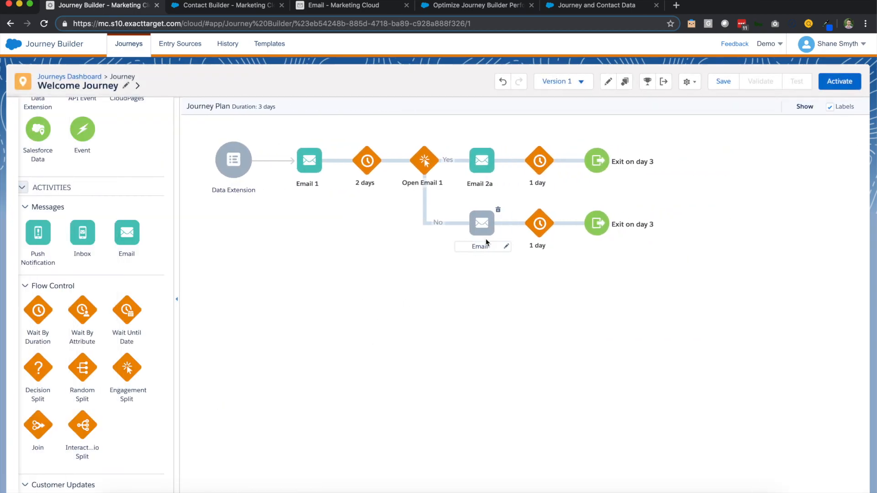
Step: Assign the Content Builder email "Email 2b" to the No path's Email activity and finish its setup
{"action": "left_click", "coordinate": [477, 226]}
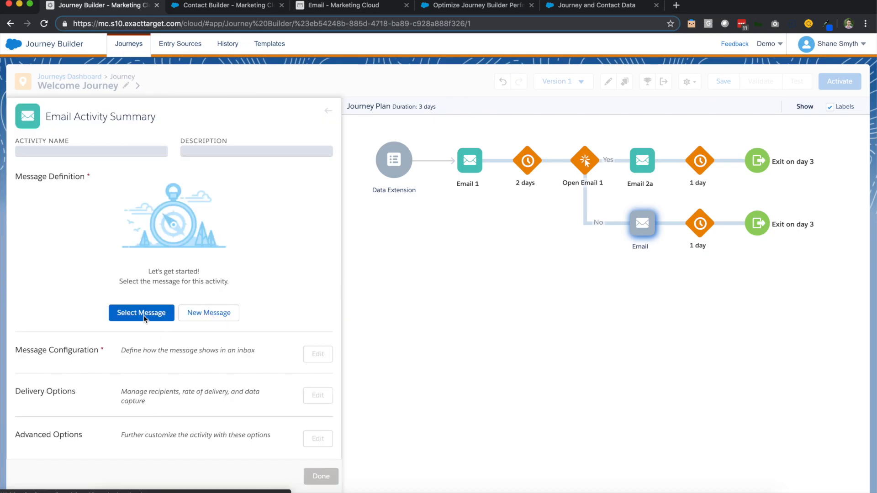
{"action": "left_click", "coordinate": [142, 315]}
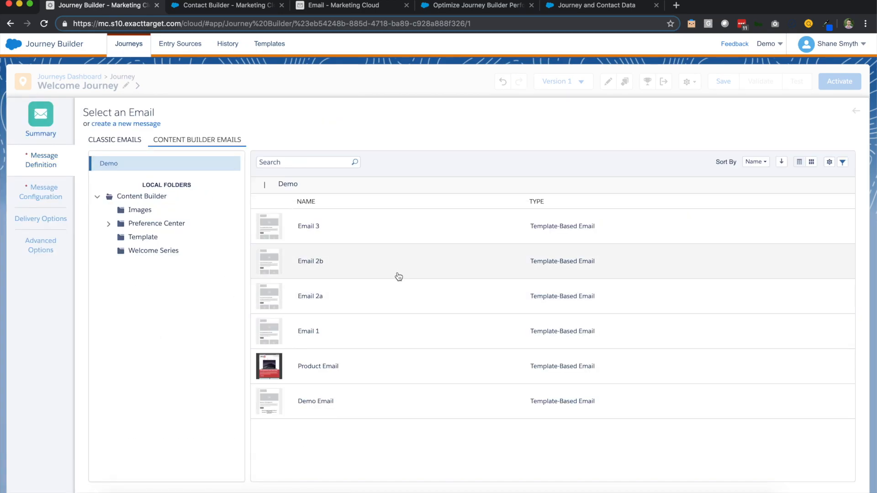
{"action": "left_click", "coordinate": [361, 271]}
{"action": "left_click", "coordinate": [54, 133]}
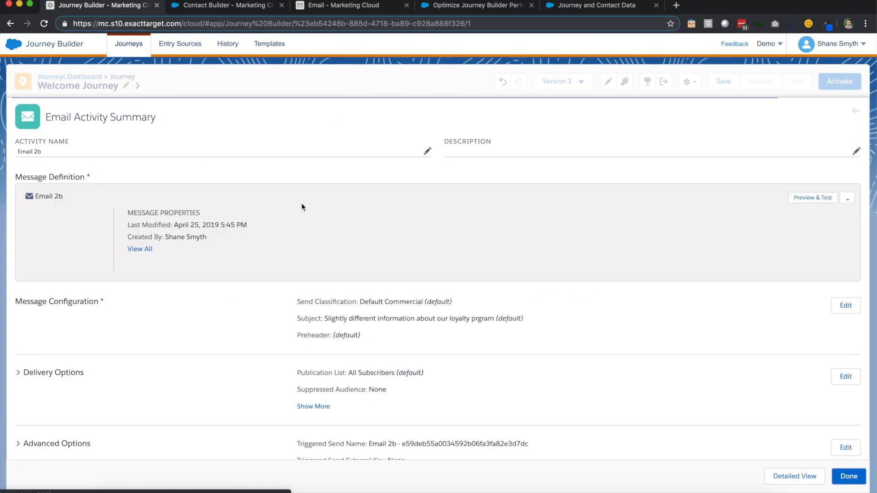
{"action": "left_click", "coordinate": [321, 476]}
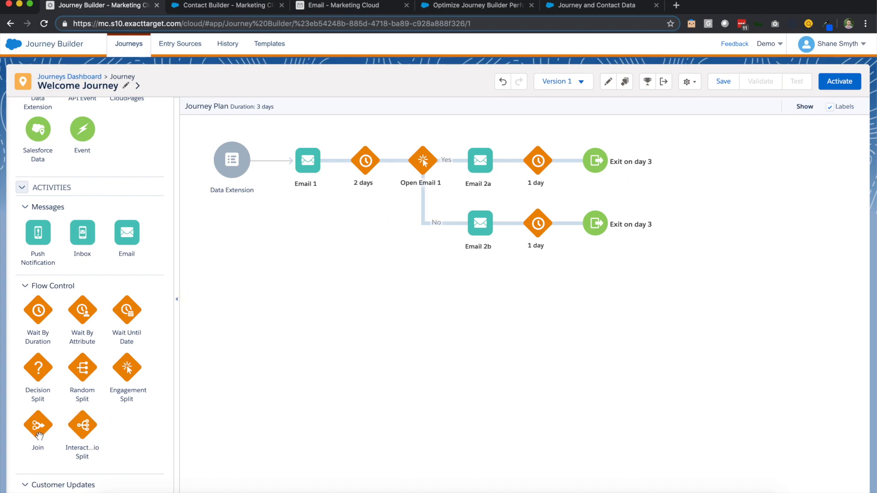
Step: Add a Join after the No path's 1-day wait and connect it to the Yes path after the wait following Email 2a
{"action": "left_click_drag", "start_coordinate": [38, 427], "coordinate": [582, 227]}
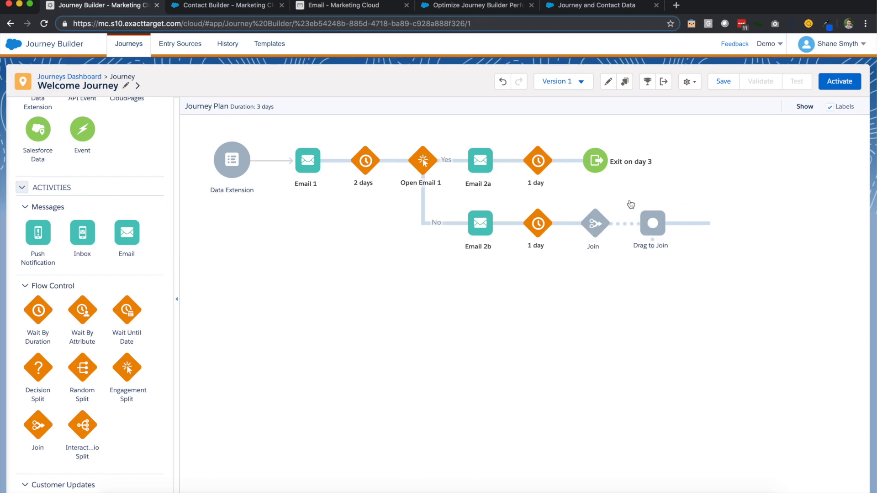
{"action": "left_click_drag", "start_coordinate": [598, 186], "coordinate": [574, 162]}
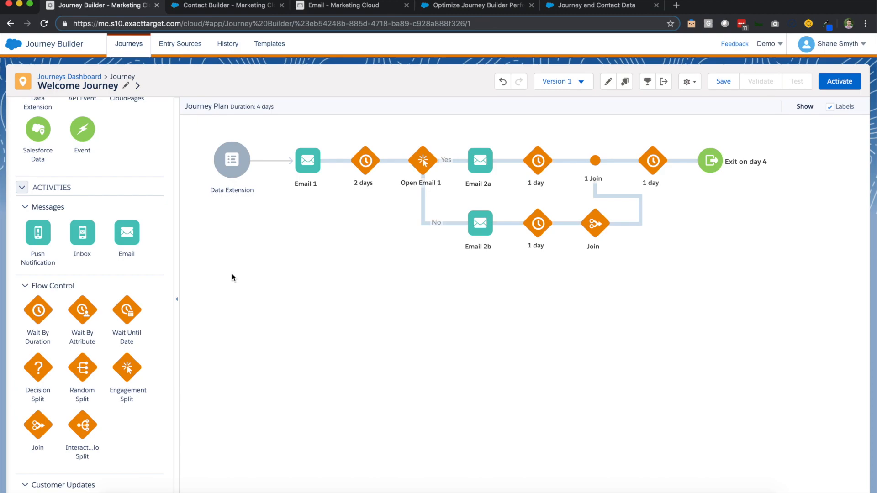
Step: Add an Email activity using "Email 3" after the 1-day wait following the join, and save the journey
{"action": "left_click_drag", "start_coordinate": [124, 236], "coordinate": [687, 165]}
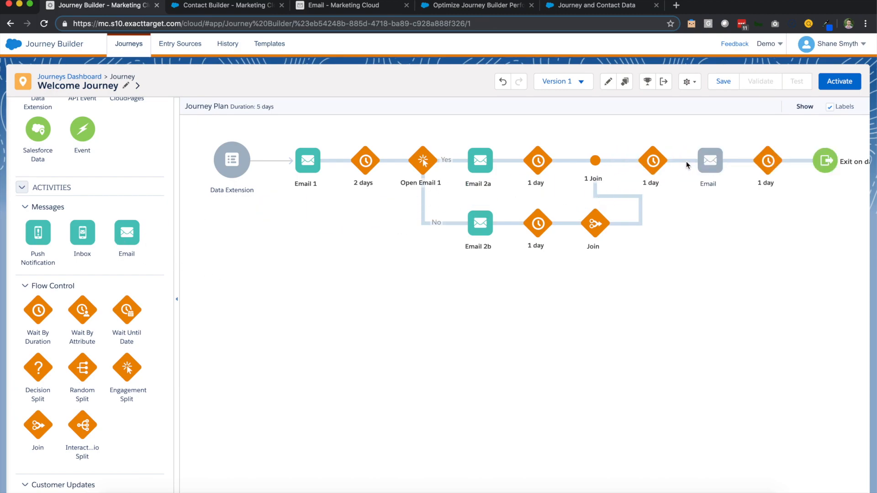
{"action": "left_click", "coordinate": [713, 164]}
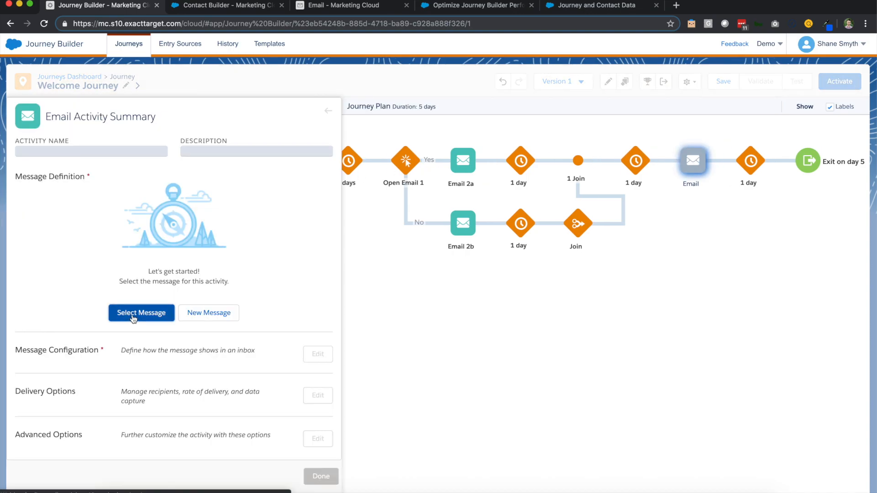
{"action": "left_click", "coordinate": [133, 317]}
{"action": "left_click", "coordinate": [372, 232]}
{"action": "left_click", "coordinate": [40, 118]}
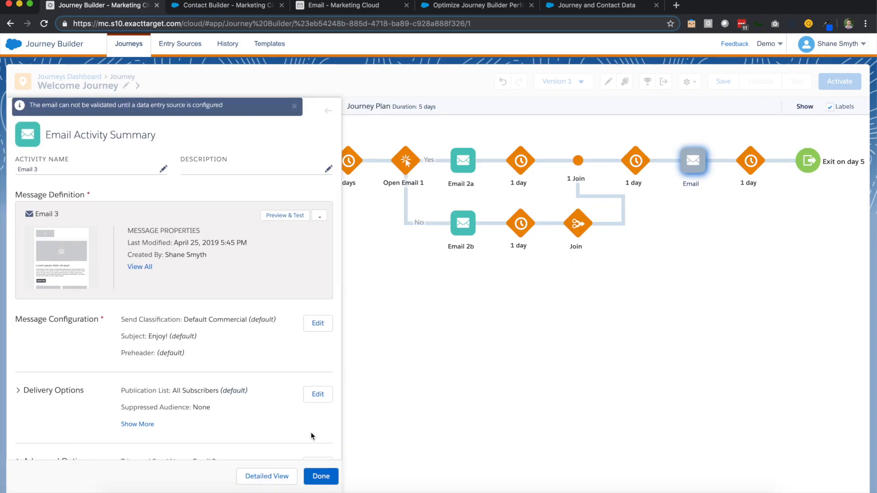
{"action": "left_click", "coordinate": [319, 476]}
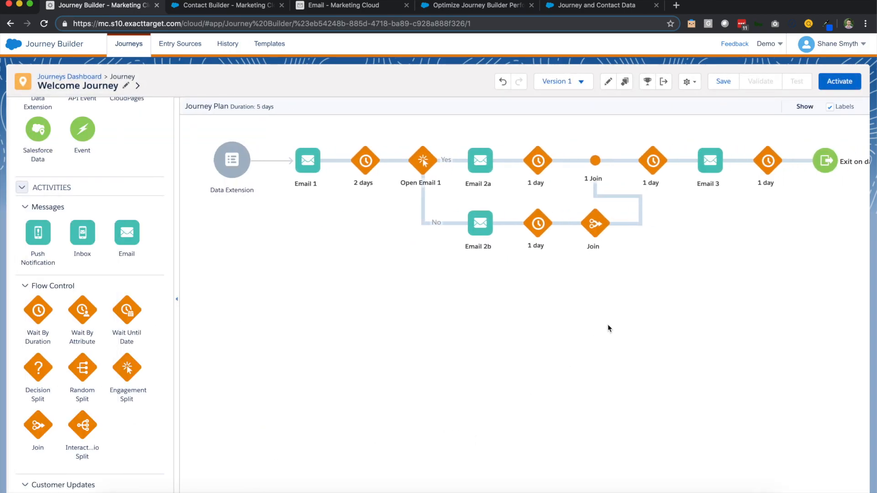
{"action": "left_click", "coordinate": [723, 85]}
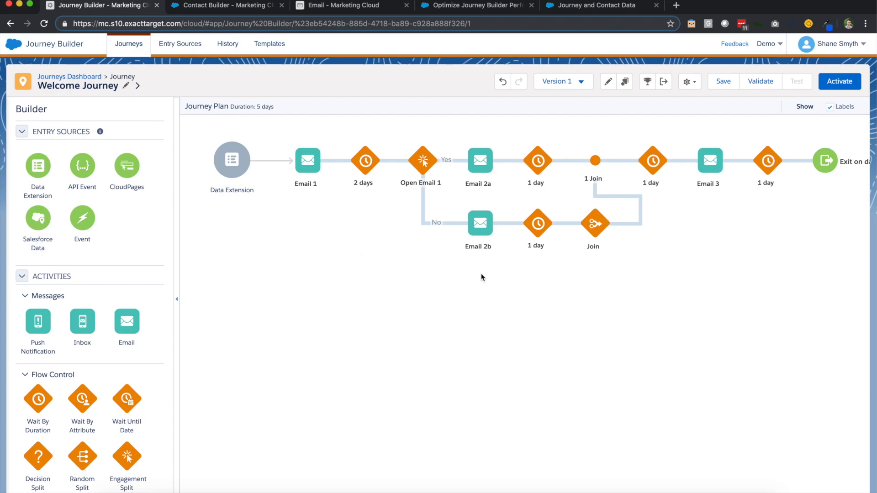
Step: Add a Wait Until Date activity to the Yes path between the Engagement Split and Email 2a
{"action": "scroll", "coordinate": [104, 394], "scroll_direction": "down", "scroll_amount": 5}
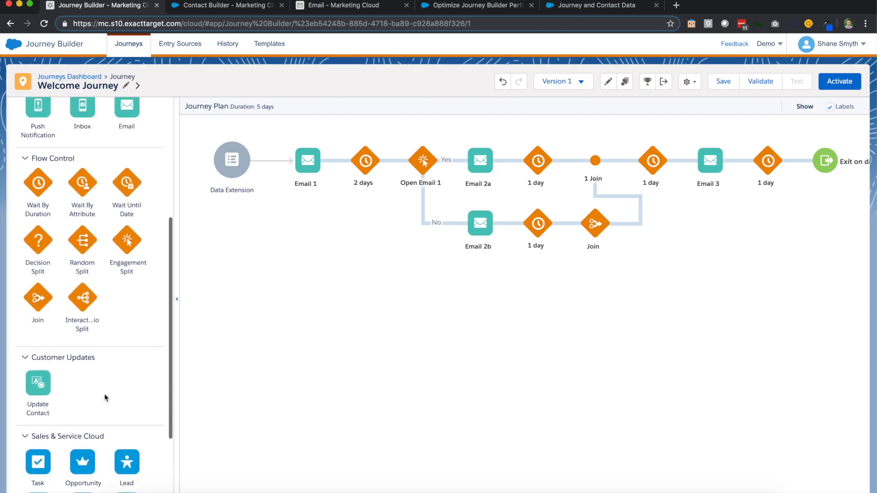
{"action": "scroll", "coordinate": [105, 394], "scroll_direction": "up", "scroll_amount": 2}
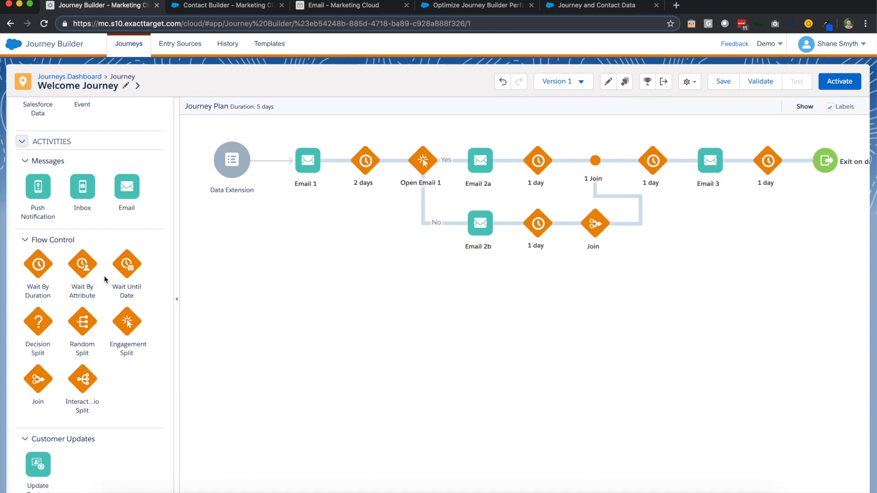
{"action": "left_click_drag", "start_coordinate": [124, 270], "coordinate": [452, 161]}
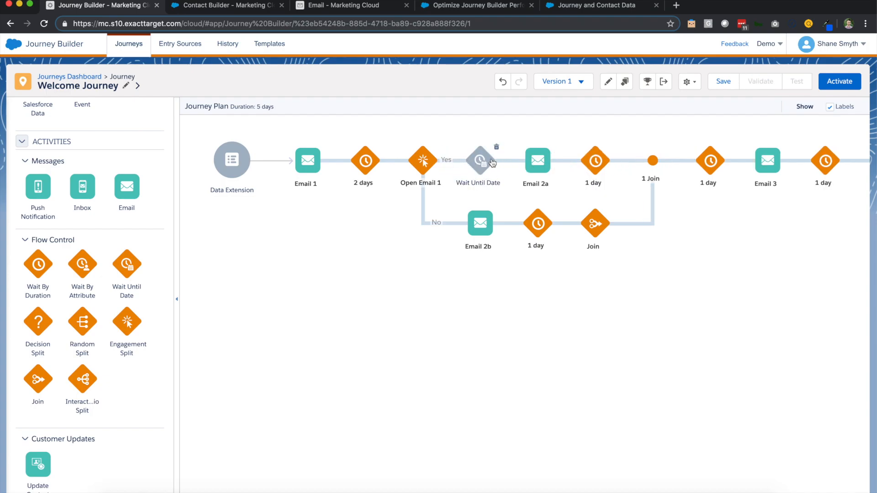
Step: Examine the end date, end time and time zone options of the Yes path's Wait Until Date activity
{"action": "left_click", "coordinate": [480, 166]}
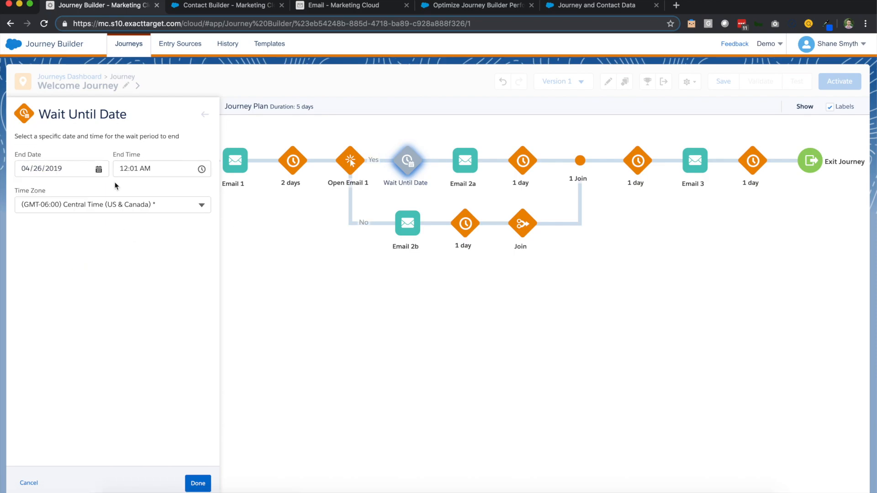
{"action": "left_click", "coordinate": [81, 170]}
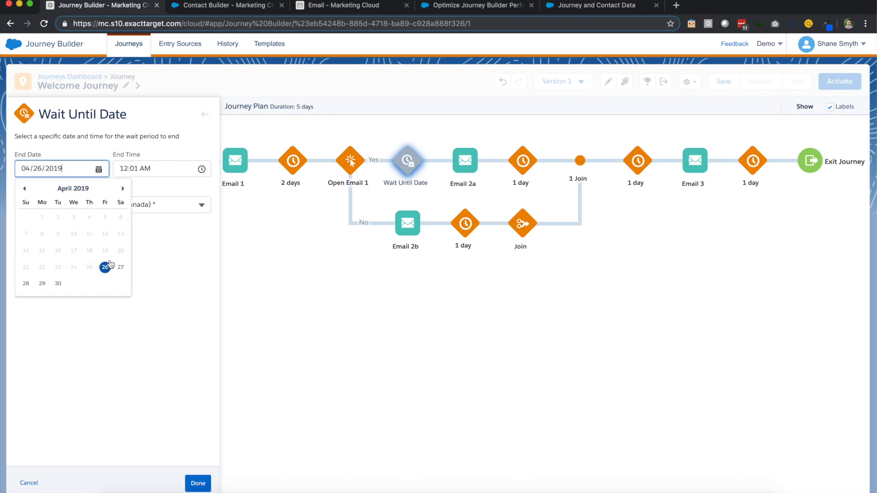
{"action": "left_click", "coordinate": [141, 168]}
{"action": "left_click", "coordinate": [72, 222]}
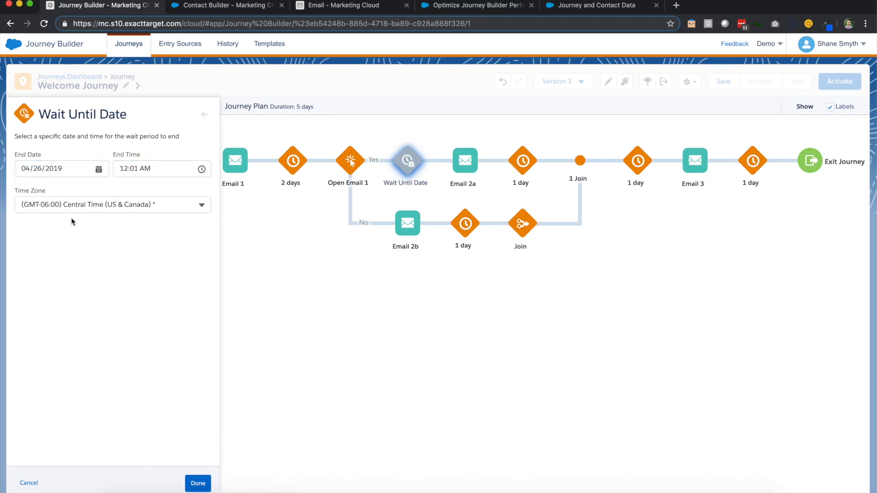
{"action": "left_click", "coordinate": [91, 204]}
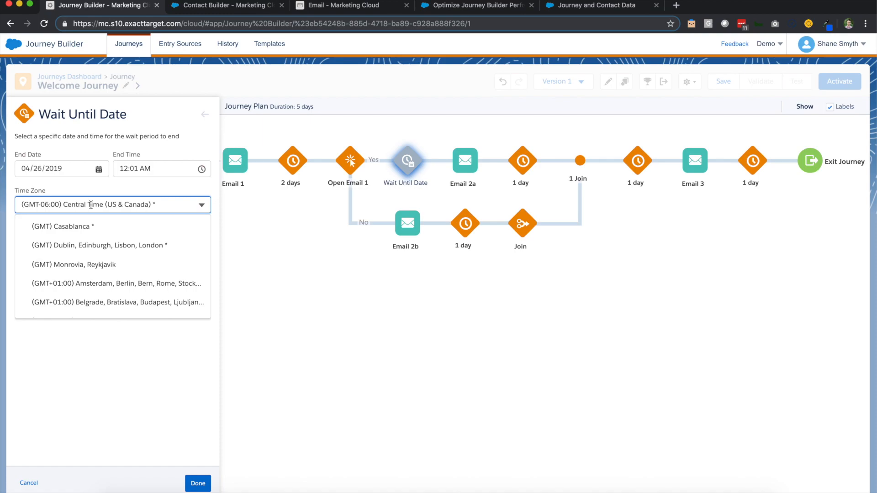
{"action": "left_click", "coordinate": [90, 195]}
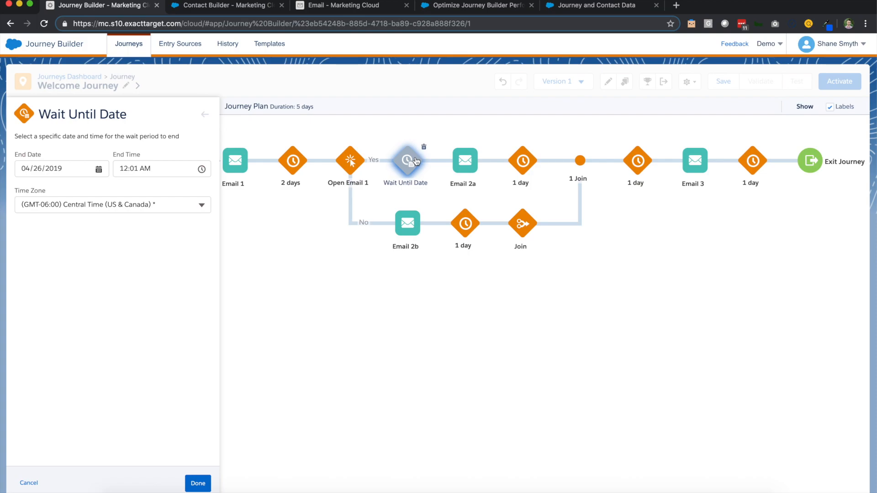
Step: Discard the unsaved settings of the Wait Until Date activity and delete it from the Yes path
{"action": "left_click", "coordinate": [205, 114]}
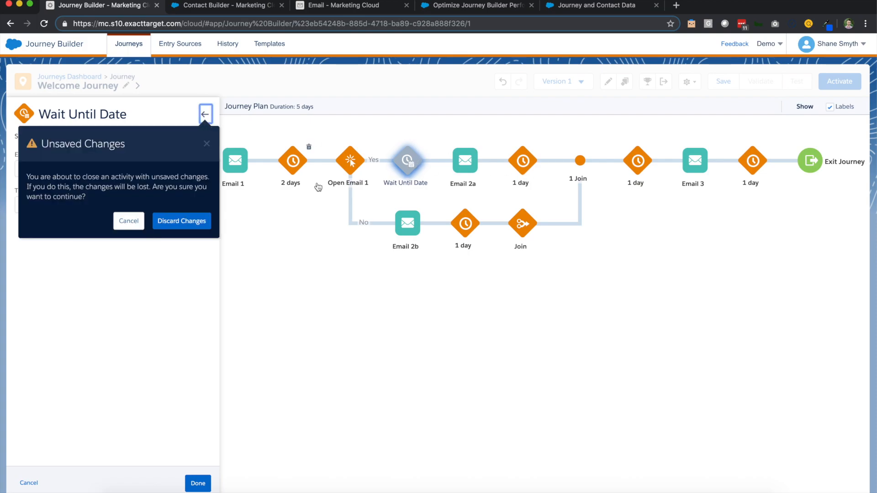
{"action": "left_click", "coordinate": [197, 218]}
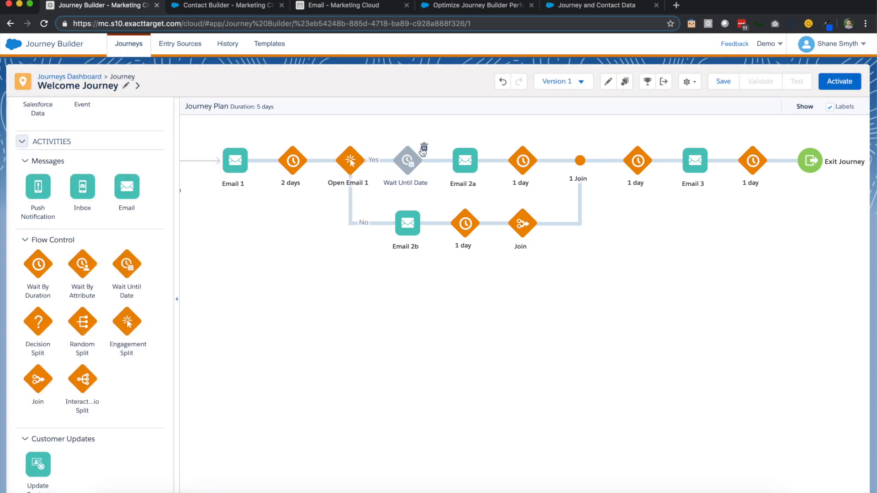
{"action": "left_click", "coordinate": [423, 149]}
{"action": "left_click", "coordinate": [509, 172]}
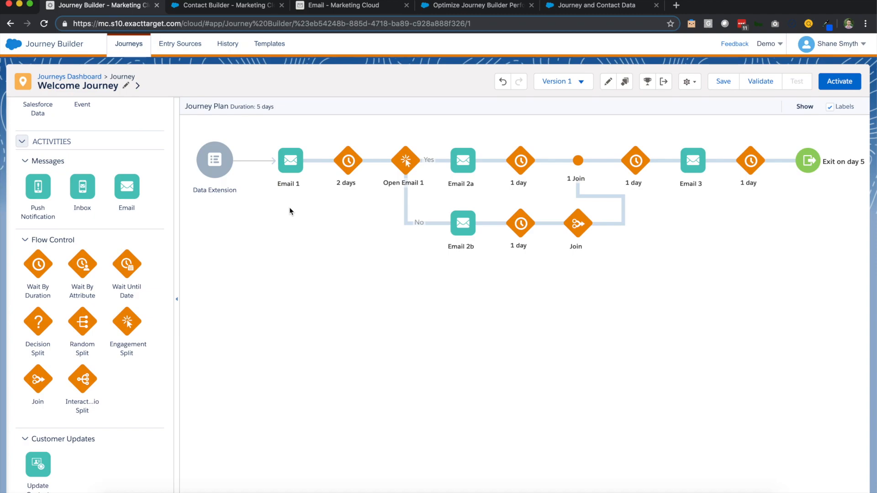
Step: Insert a Decision Split between the 2-day wait and the Open Email 1 split, trying two extra paths and discarding them
{"action": "left_click_drag", "start_coordinate": [39, 322], "coordinate": [392, 174]}
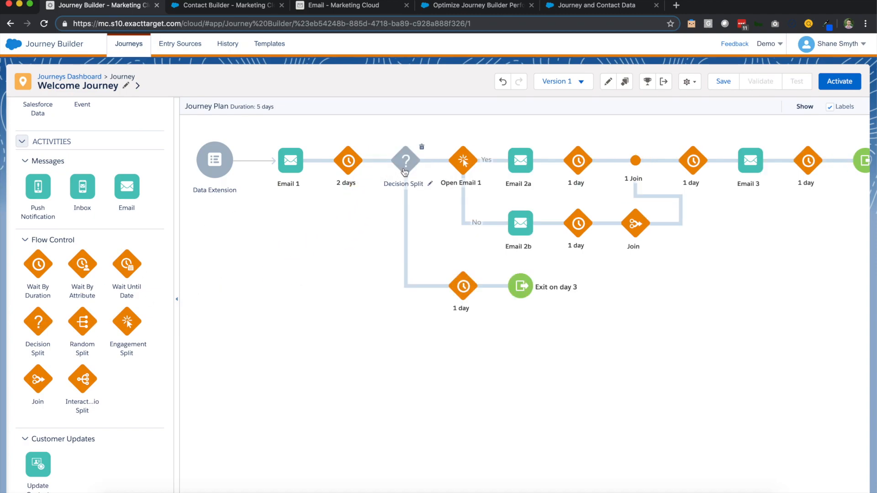
{"action": "left_click", "coordinate": [406, 164]}
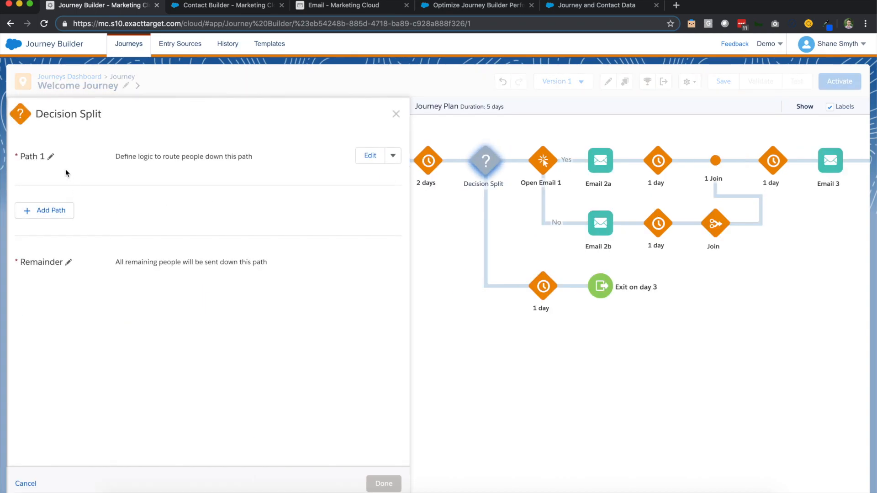
{"action": "left_click", "coordinate": [40, 210]}
{"action": "left_click", "coordinate": [41, 264]}
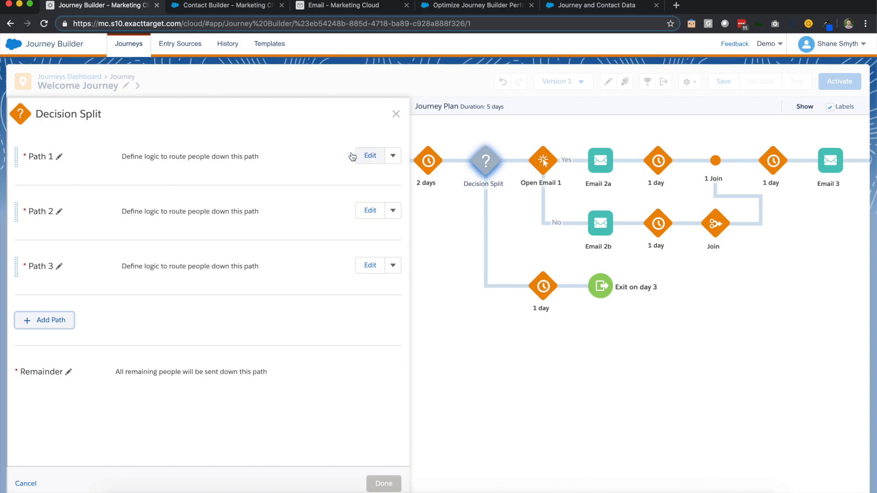
{"action": "left_click", "coordinate": [397, 114]}
{"action": "left_click", "coordinate": [371, 221]}
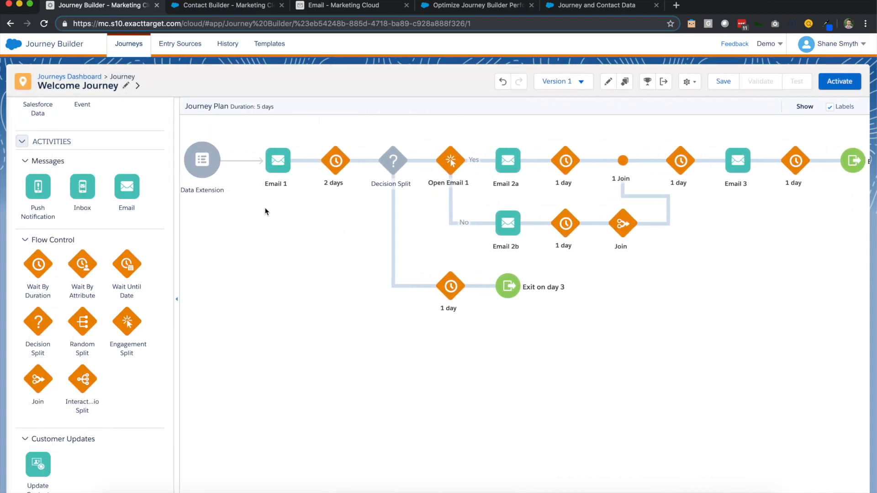
Step: Open the journey's Data Extension entry source and view the data extensions available for selection
{"action": "scroll", "coordinate": [267, 212], "scroll_direction": "left", "scroll_amount": 1}
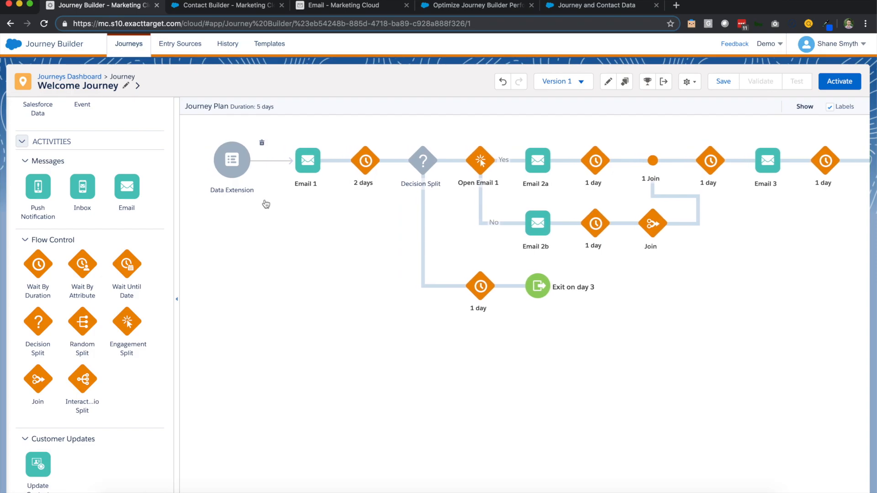
{"action": "left_click", "coordinate": [230, 183]}
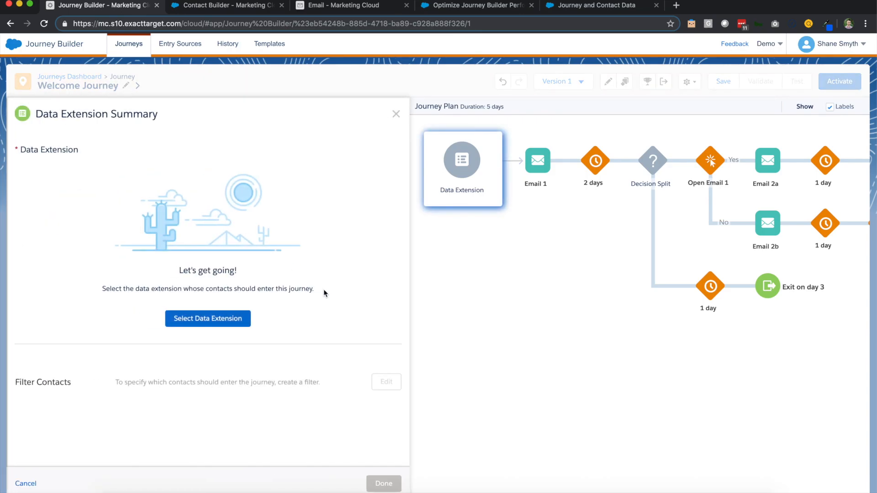
{"action": "left_click", "coordinate": [239, 324]}
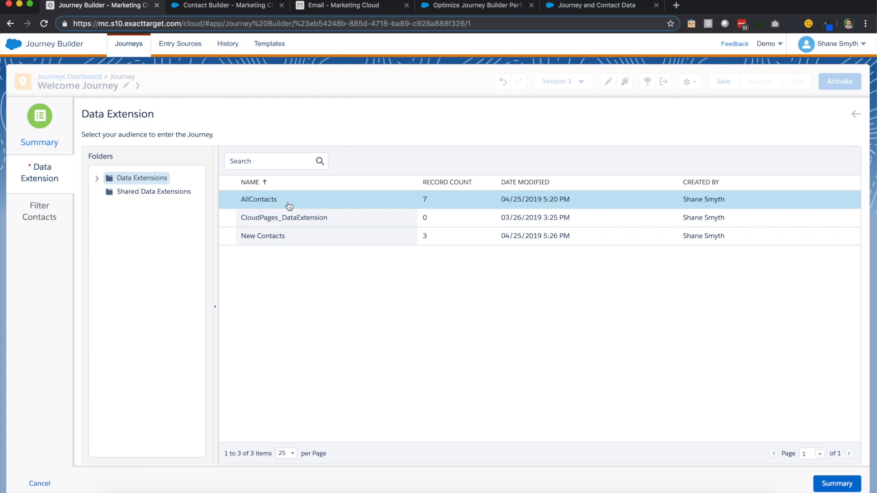
{"action": "left_click", "coordinate": [288, 237]}
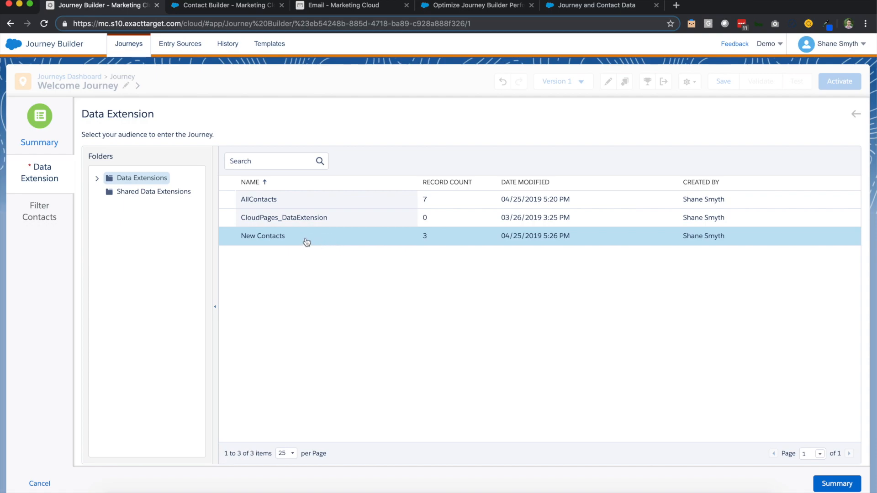
Step: Switch to Email Studio and examine the filter criteria of the New Contacts data extension
{"action": "left_click", "coordinate": [331, 11]}
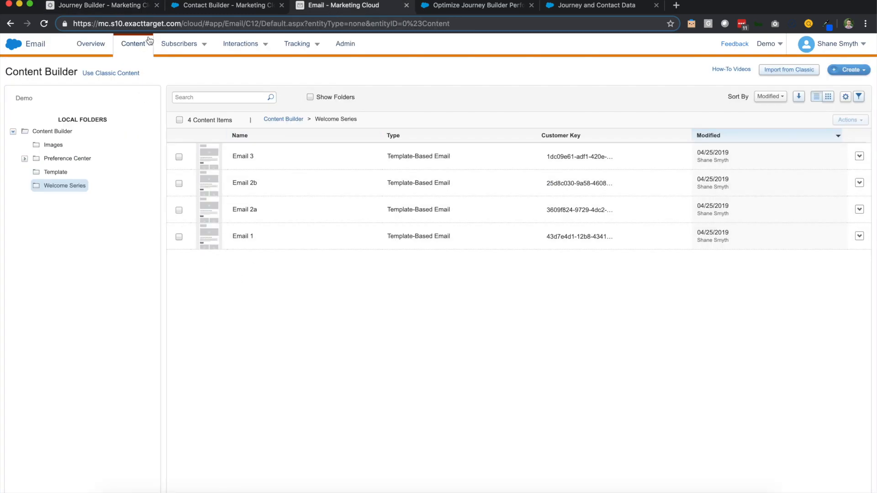
{"action": "mouse_move", "coordinate": [174, 43]}
{"action": "left_click", "coordinate": [178, 134]}
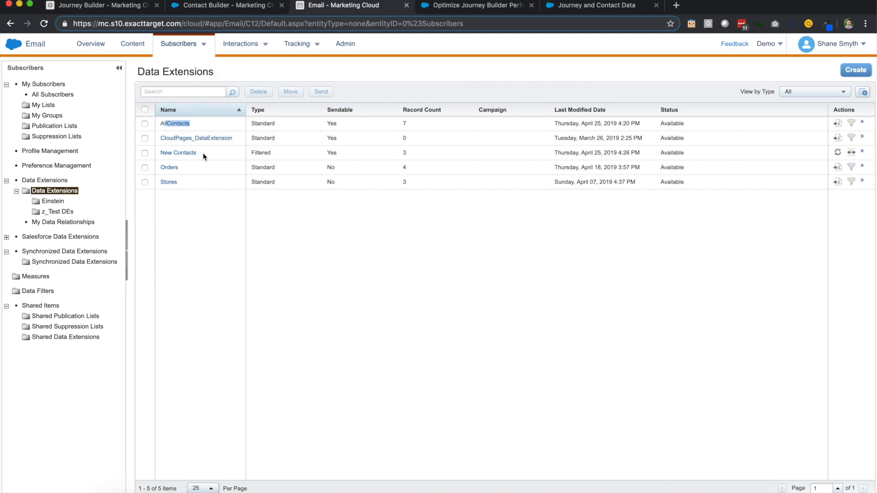
{"action": "left_click_drag", "start_coordinate": [201, 154], "coordinate": [163, 154]}
{"action": "left_click", "coordinate": [206, 155]}
{"action": "left_click", "coordinate": [181, 153]}
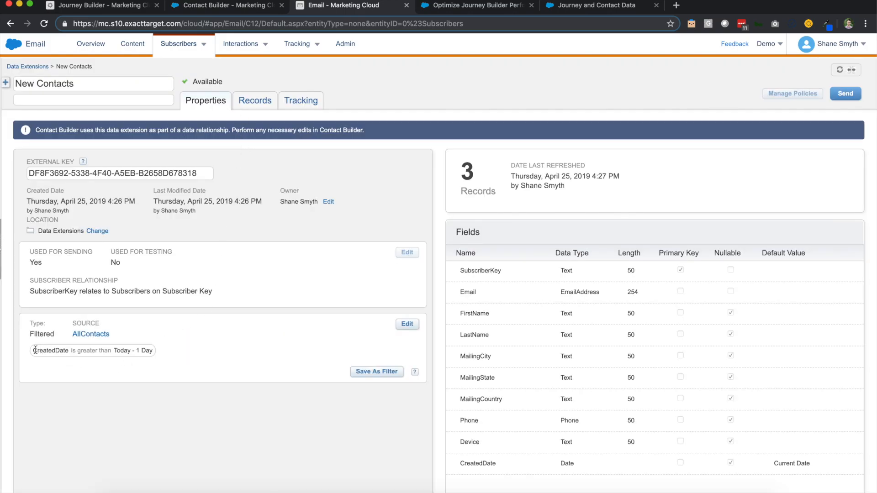
{"action": "left_click_drag", "start_coordinate": [33, 351], "coordinate": [170, 352]}
{"action": "left_click", "coordinate": [170, 352]}
Step: Examine the CreatedDate values in the New Contacts records, and return to the list of data extensions
{"action": "left_click", "coordinate": [253, 100]}
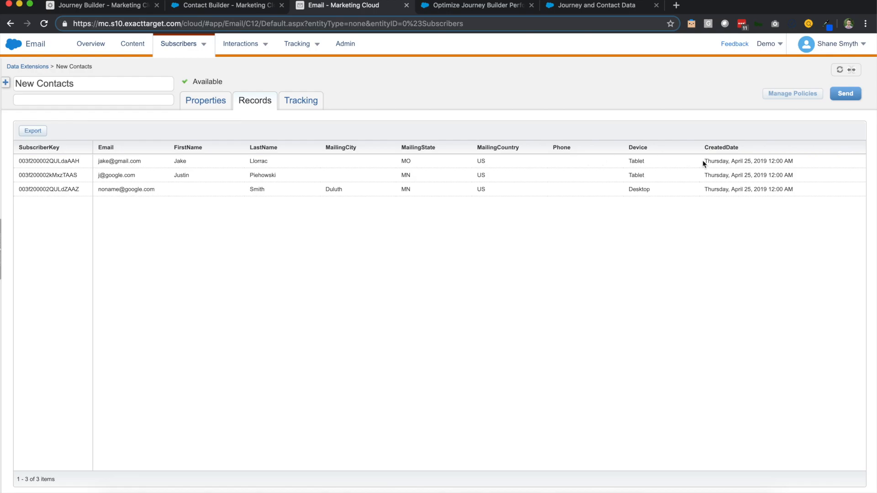
{"action": "left_click_drag", "start_coordinate": [704, 164], "coordinate": [795, 164]}
{"action": "left_click", "coordinate": [478, 228]}
{"action": "left_click", "coordinate": [28, 67]}
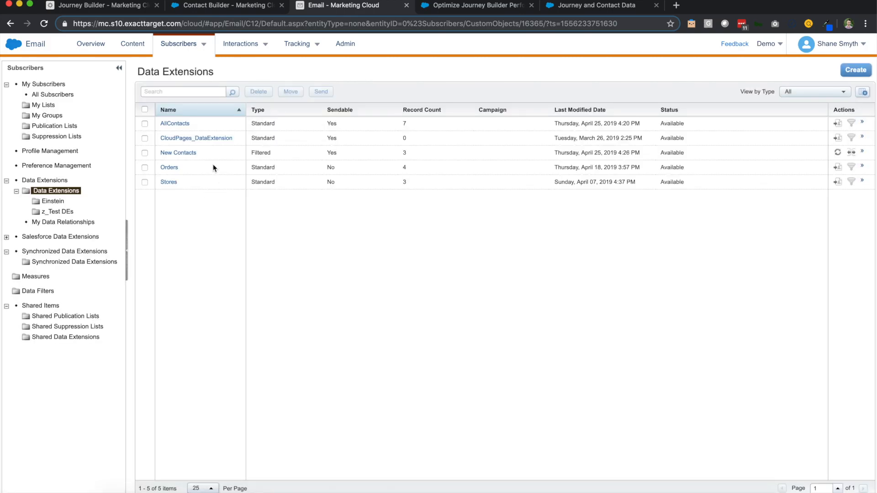
{"action": "left_click_drag", "start_coordinate": [200, 127], "coordinate": [161, 124]}
{"action": "mouse_move", "coordinate": [213, 156]}
{"action": "left_mouse_down"}
{"action": "mouse_move", "coordinate": [161, 153]}
{"action": "mouse_move", "coordinate": [211, 155]}
{"action": "left_mouse_up"}
{"action": "left_click", "coordinate": [211, 154]}
Step: Switch back to Journey Builder and try AllContacts as the entry source's data extension
{"action": "left_click", "coordinate": [133, 8]}
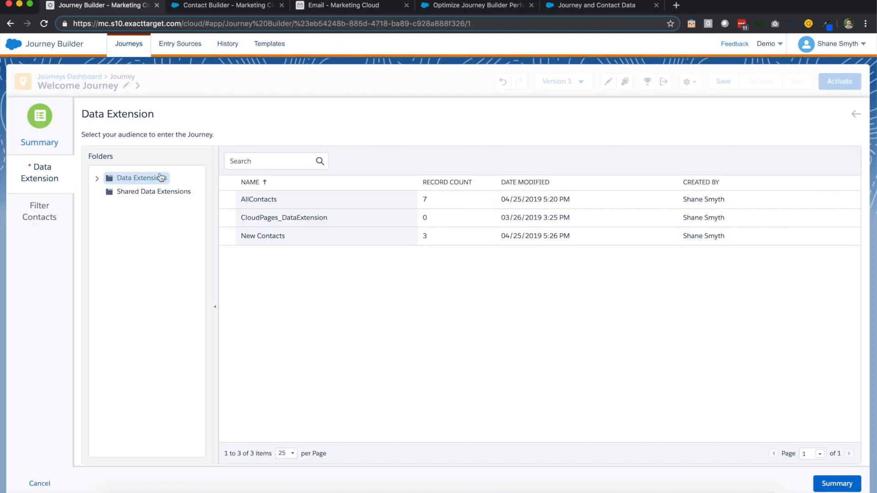
{"action": "left_click", "coordinate": [305, 200]}
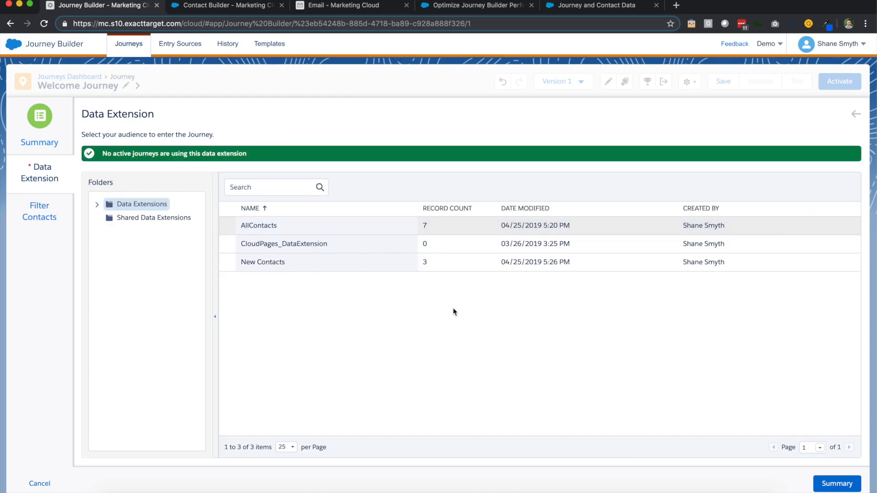
{"action": "left_click", "coordinate": [369, 235]}
{"action": "left_click", "coordinate": [333, 230]}
Step: Add the CreatedDate attribute from AllContacts to the entry source's contact filter criteria
{"action": "left_click", "coordinate": [52, 204]}
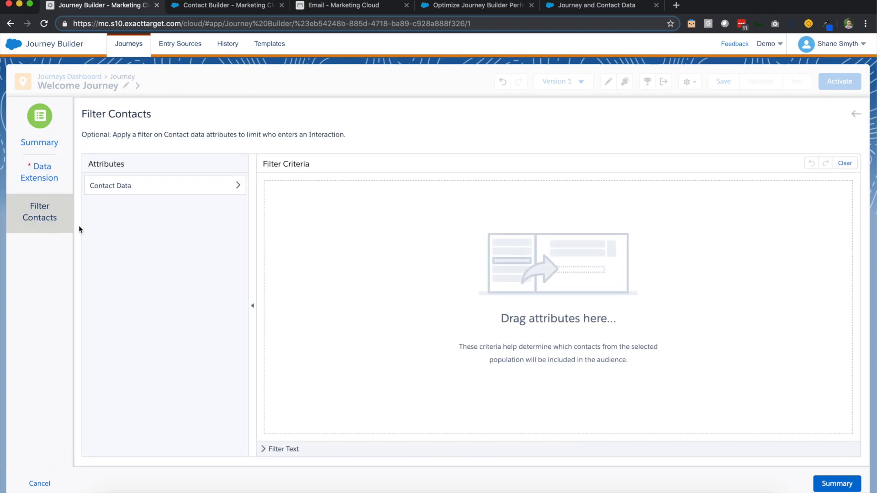
{"action": "left_click", "coordinate": [158, 191]}
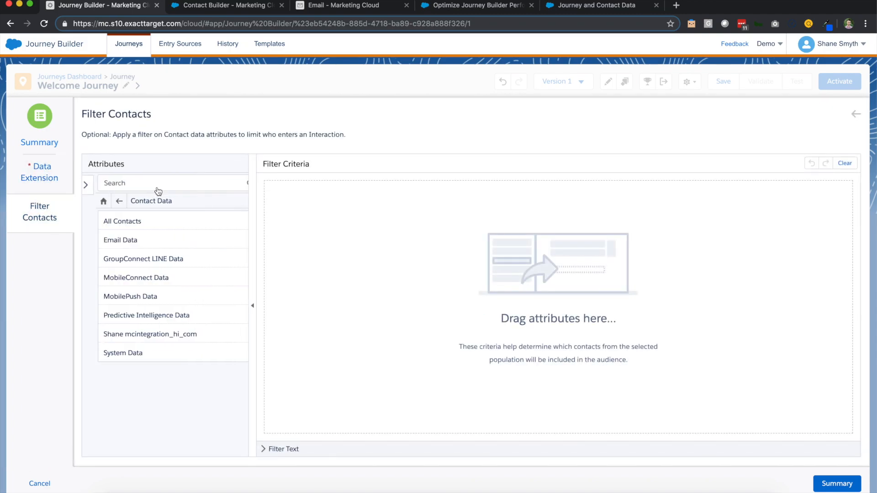
{"action": "left_click", "coordinate": [142, 221]}
{"action": "left_click", "coordinate": [152, 224]}
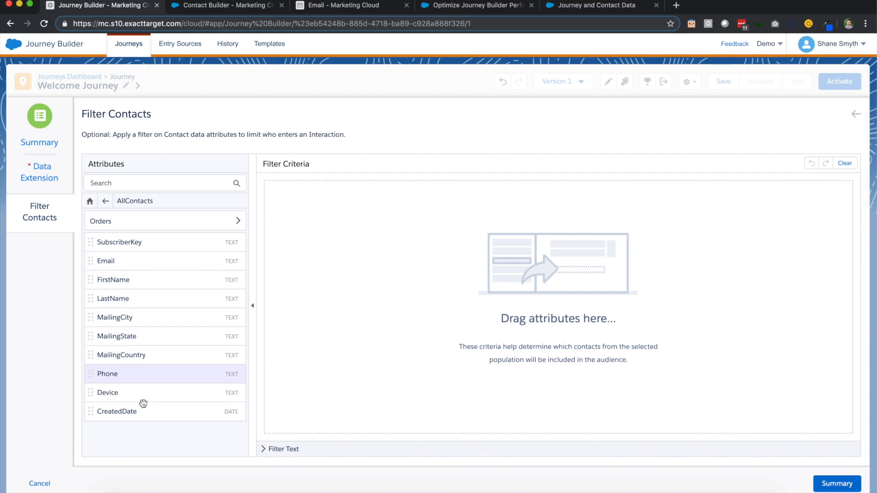
{"action": "left_click_drag", "start_coordinate": [143, 419], "coordinate": [343, 258]}
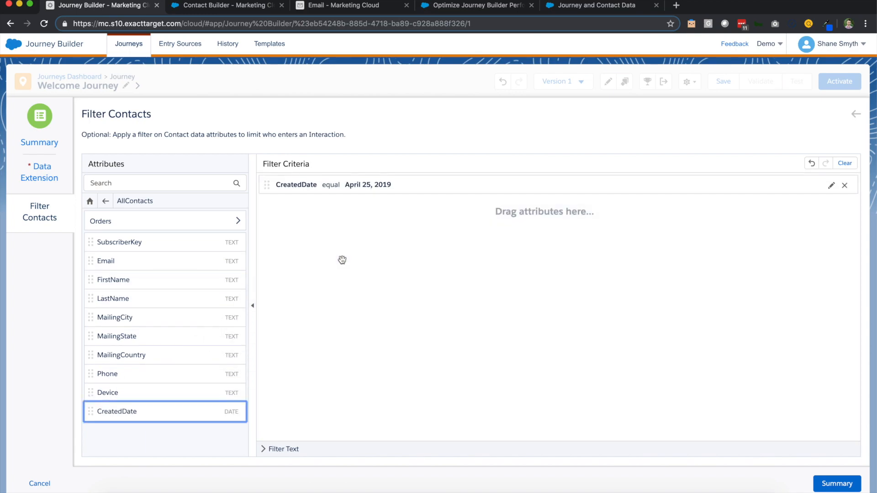
Step: Set the CreatedDate filter condition to is after Today Minus 1 day
{"action": "left_click", "coordinate": [370, 192]}
{"action": "left_click", "coordinate": [372, 208]}
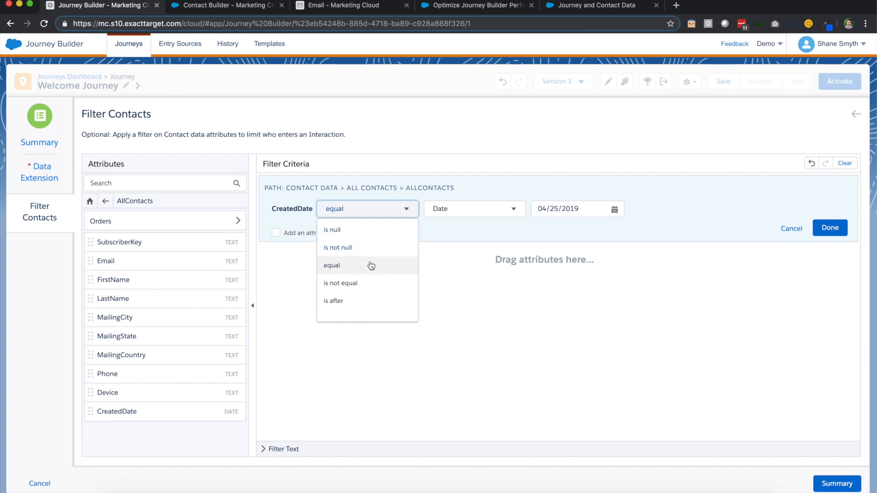
{"action": "left_click", "coordinate": [361, 300]}
{"action": "left_click", "coordinate": [486, 210]}
{"action": "left_click", "coordinate": [470, 272]}
{"action": "left_click", "coordinate": [471, 210]}
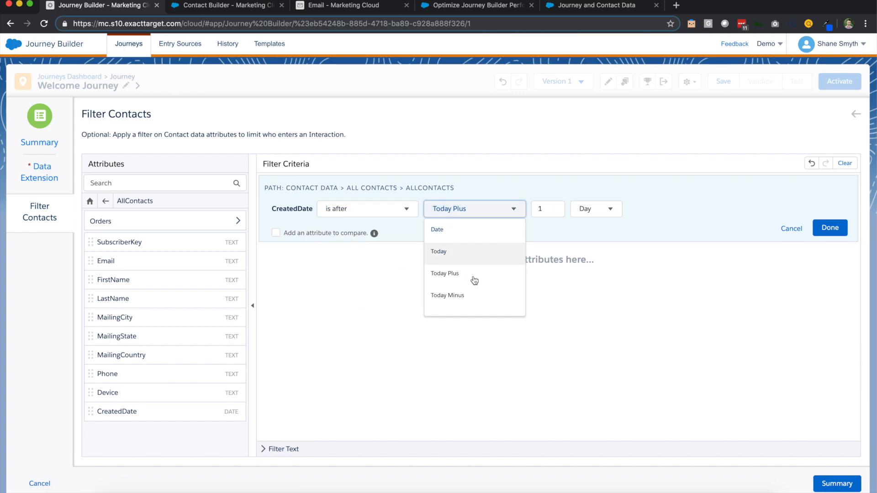
{"action": "left_click", "coordinate": [472, 298]}
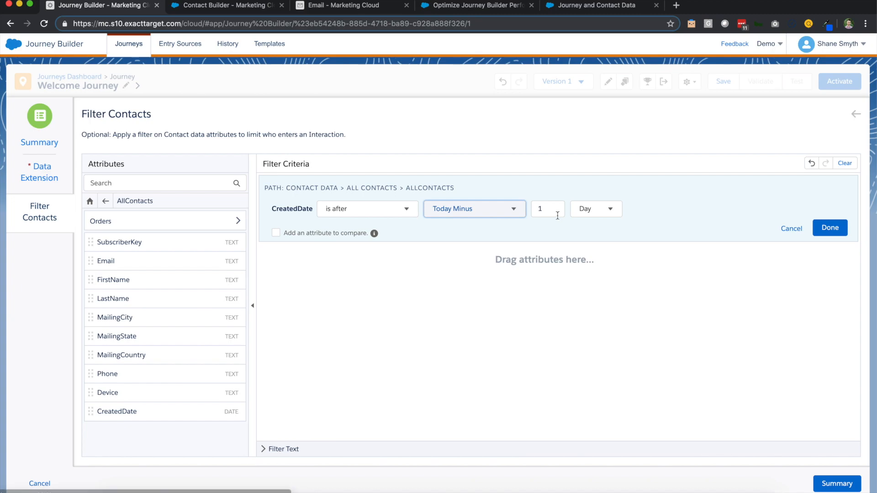
{"action": "left_click", "coordinate": [830, 228]}
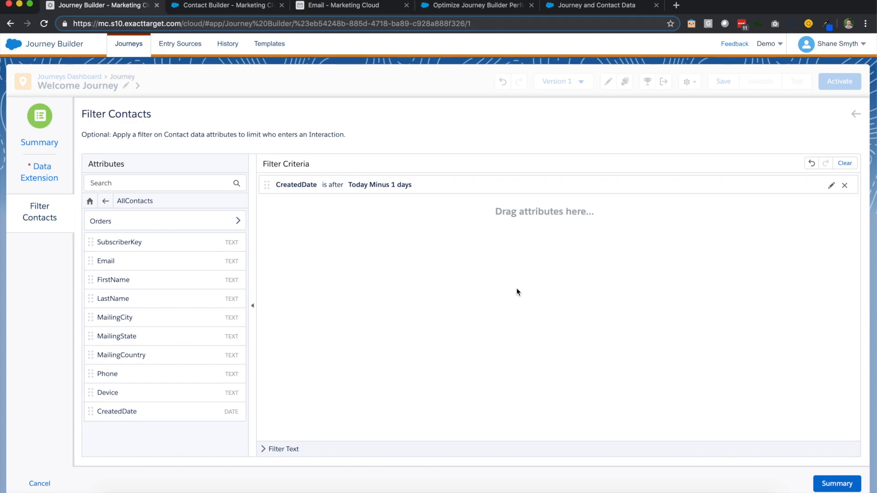
Step: Cancel the entry source setup and discard its AllContacts selection and contact filter
{"action": "left_click", "coordinate": [57, 182]}
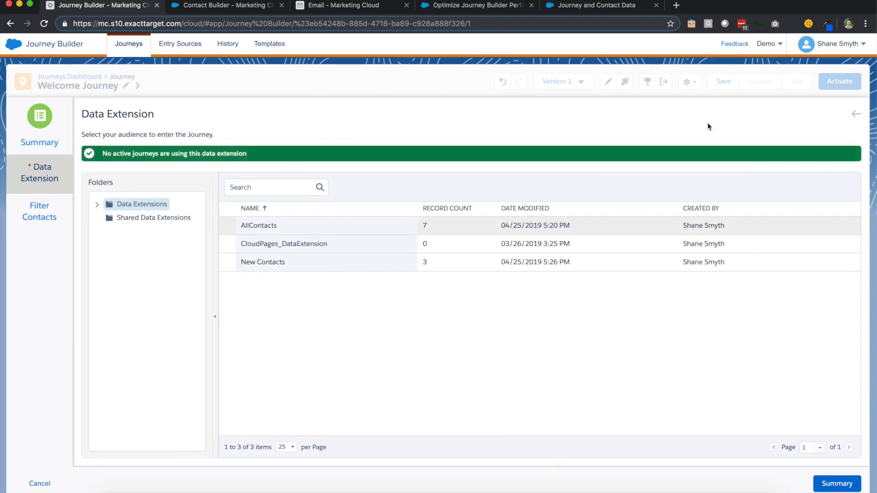
{"action": "left_click", "coordinate": [45, 485]}
{"action": "left_click", "coordinate": [815, 225]}
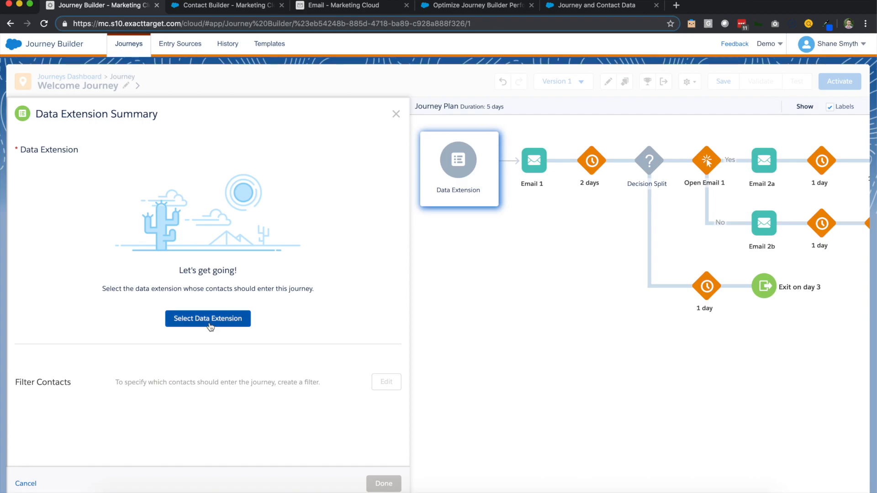
Step: Set New Contacts as the entry source's data extension without a contact filter and save the journey
{"action": "left_click", "coordinate": [210, 325]}
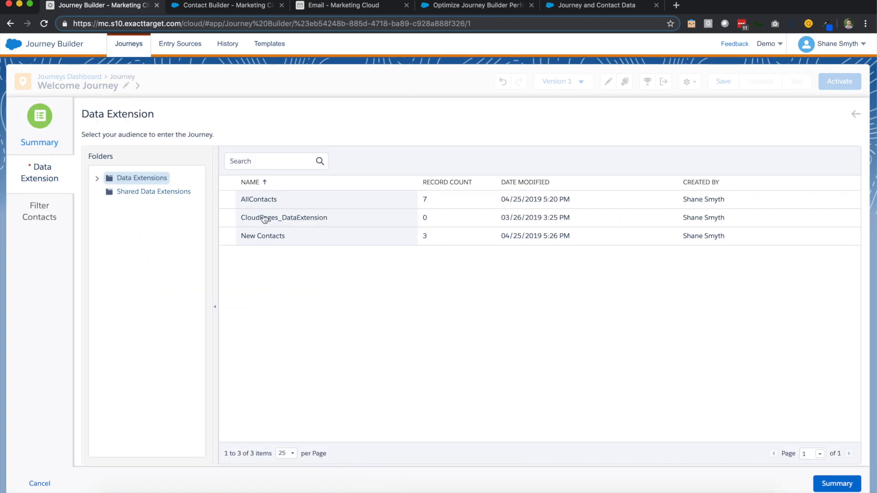
{"action": "left_click", "coordinate": [303, 238]}
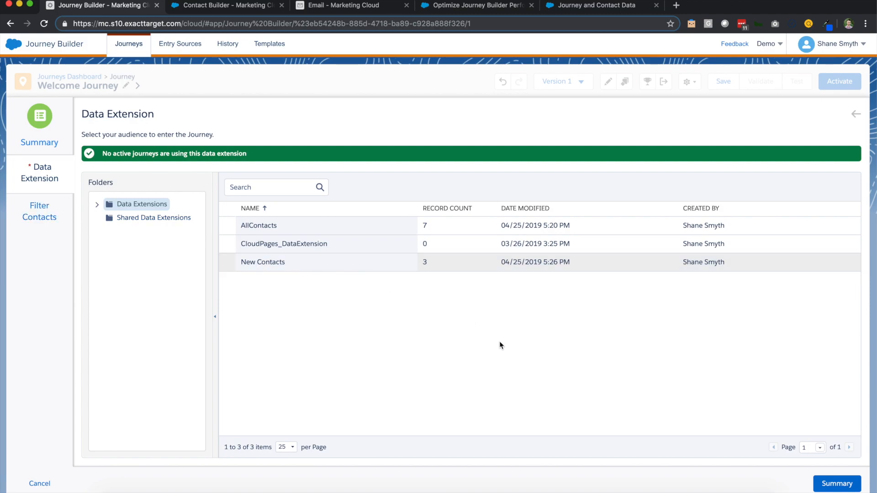
{"action": "left_click", "coordinate": [52, 136]}
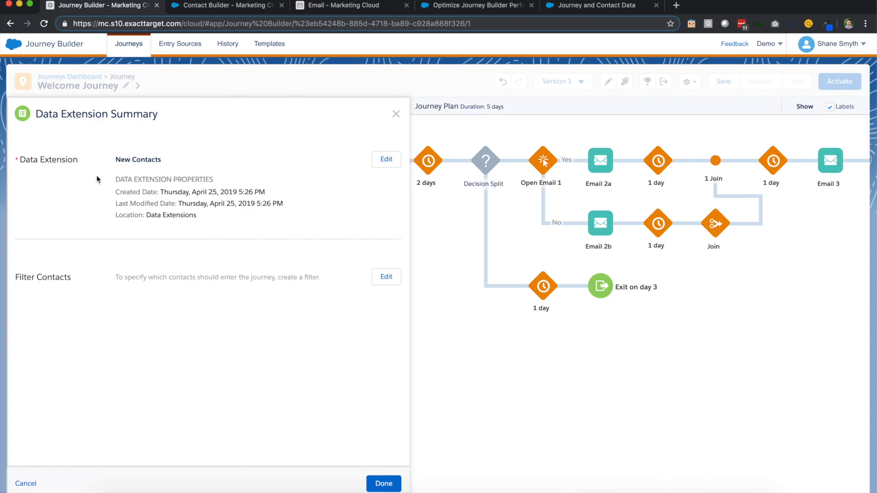
{"action": "left_click", "coordinate": [378, 487]}
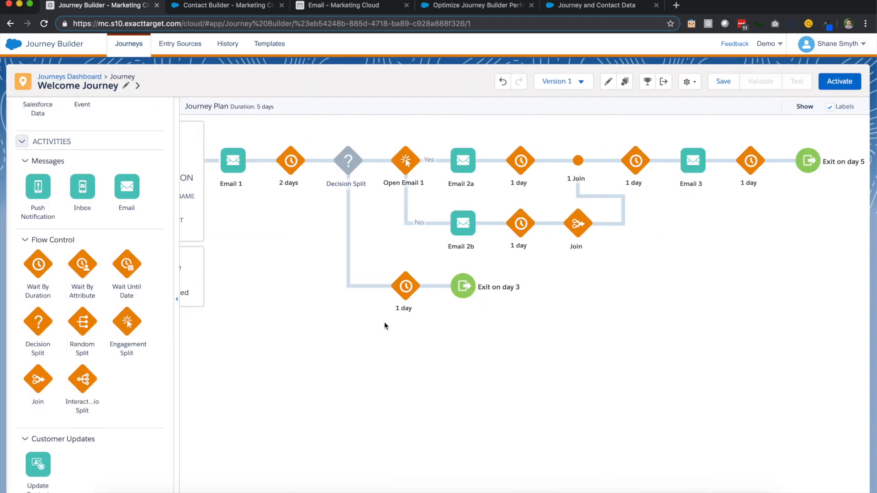
{"action": "left_click", "coordinate": [723, 83]}
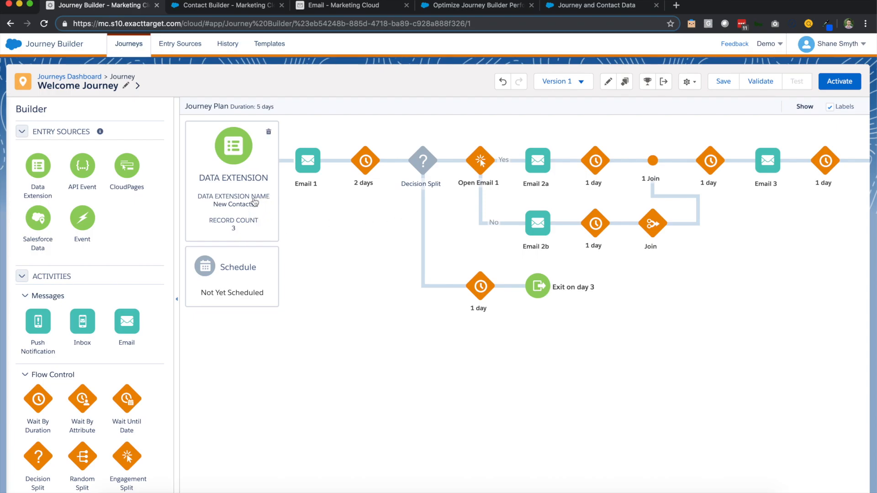
Step: Open the decision split's Path 1 filter criteria and list the Contact Data attribute groups
{"action": "left_click", "coordinate": [424, 168]}
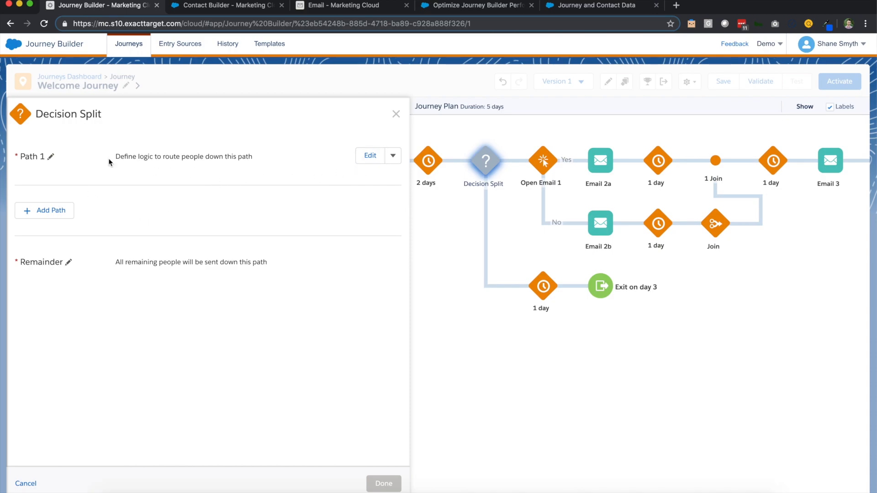
{"action": "left_click", "coordinate": [370, 156]}
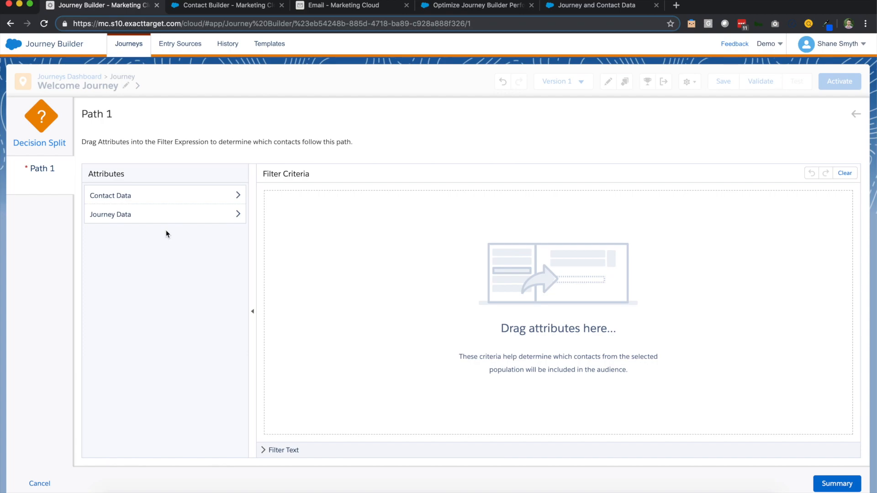
{"action": "left_click", "coordinate": [147, 198]}
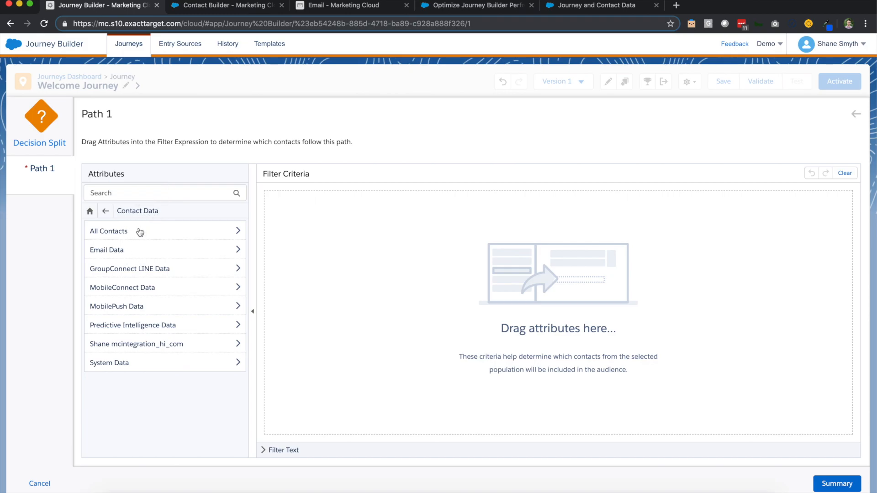
Step: Switch to Contact Builder, compare Data Designer's attribute groups with the path's Contact Data groups, and open the All Contacts group
{"action": "left_click", "coordinate": [203, 6]}
{"action": "left_click", "coordinate": [141, 51]}
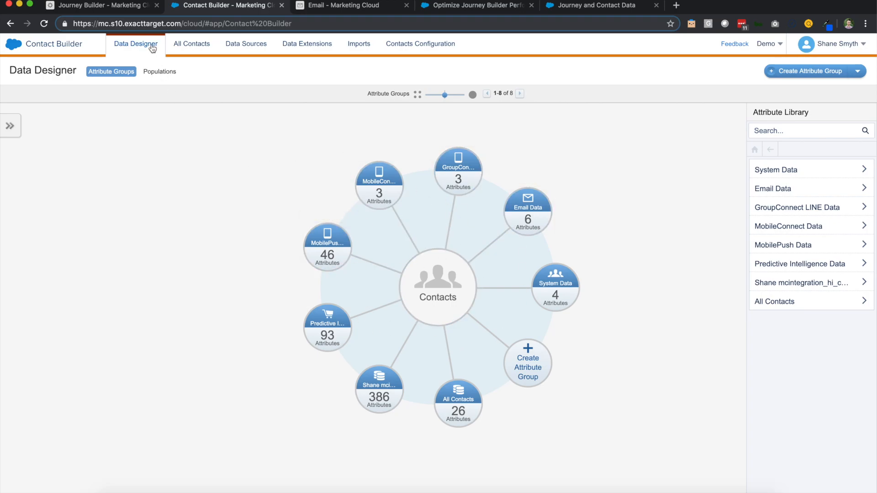
{"action": "left_click", "coordinate": [128, 6]}
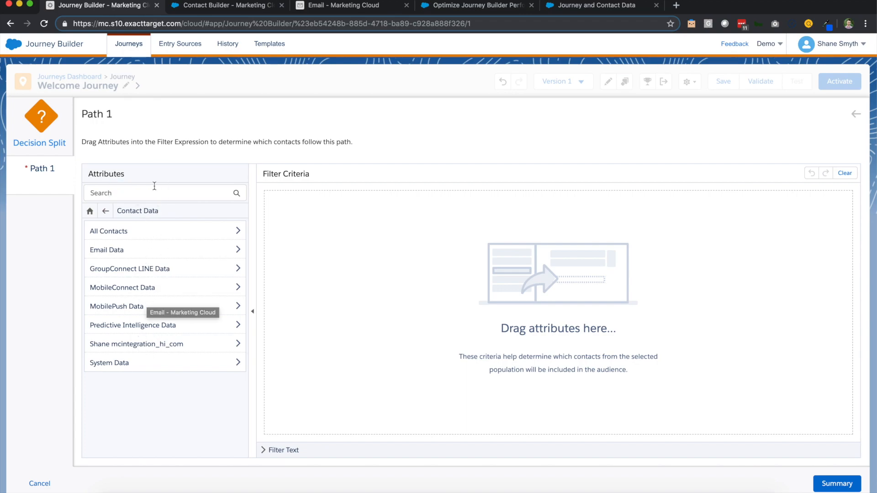
{"action": "left_click", "coordinate": [221, 6]}
{"action": "left_click", "coordinate": [457, 410]}
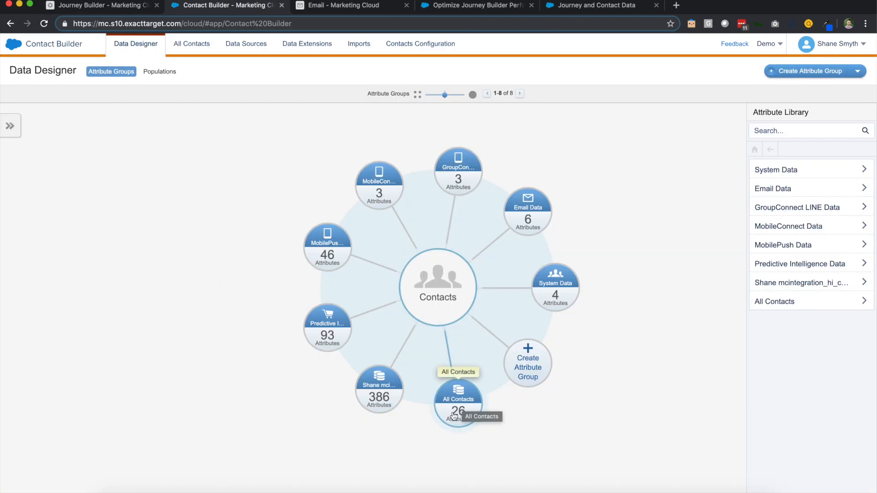
Step: Open AllContacts under the path's All Contacts attributes in Journey Builder and compare its linked data with the Contact Builder model
{"action": "left_click", "coordinate": [130, 6]}
{"action": "left_click", "coordinate": [130, 232]}
{"action": "left_click", "coordinate": [250, 6]}
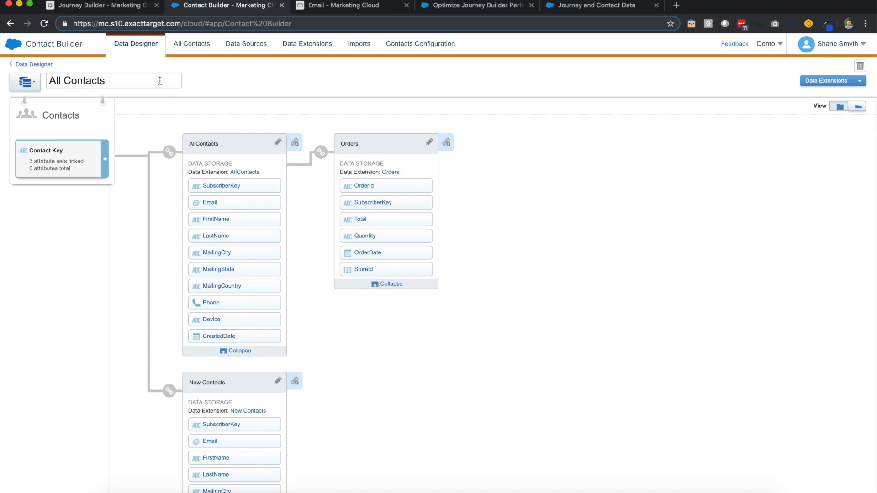
{"action": "left_click", "coordinate": [138, 6]}
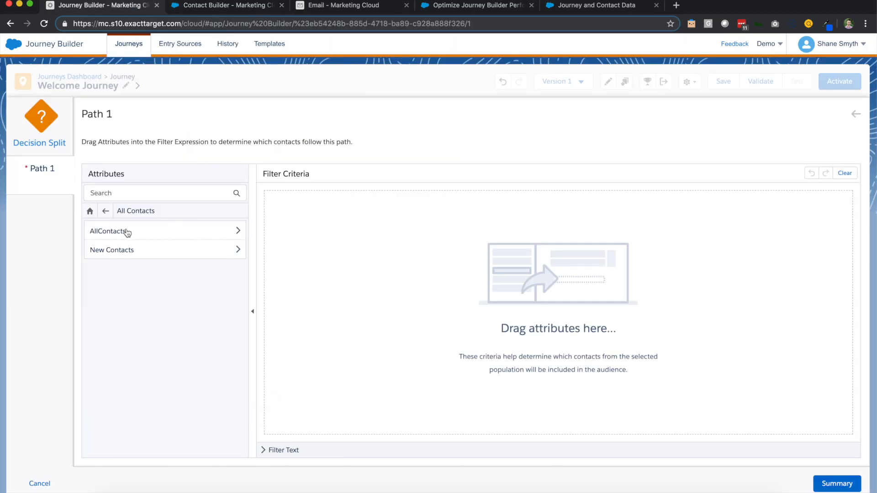
{"action": "left_click", "coordinate": [176, 235]}
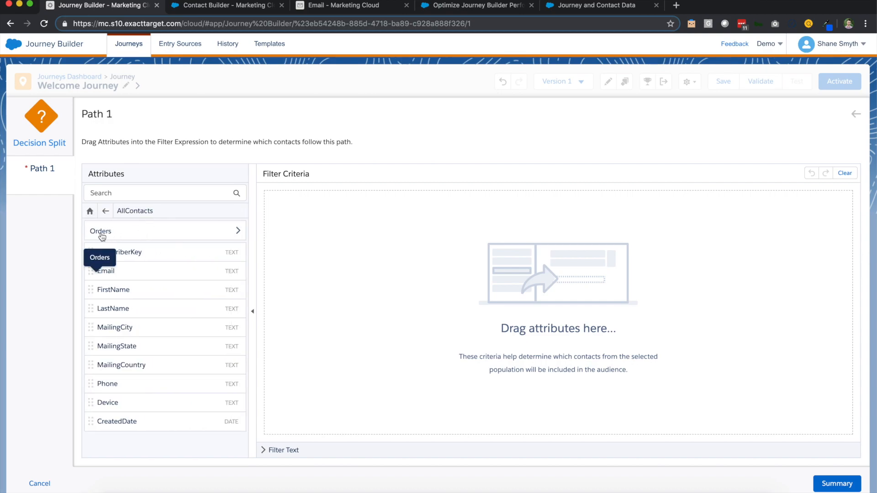
{"action": "left_click", "coordinate": [228, 9]}
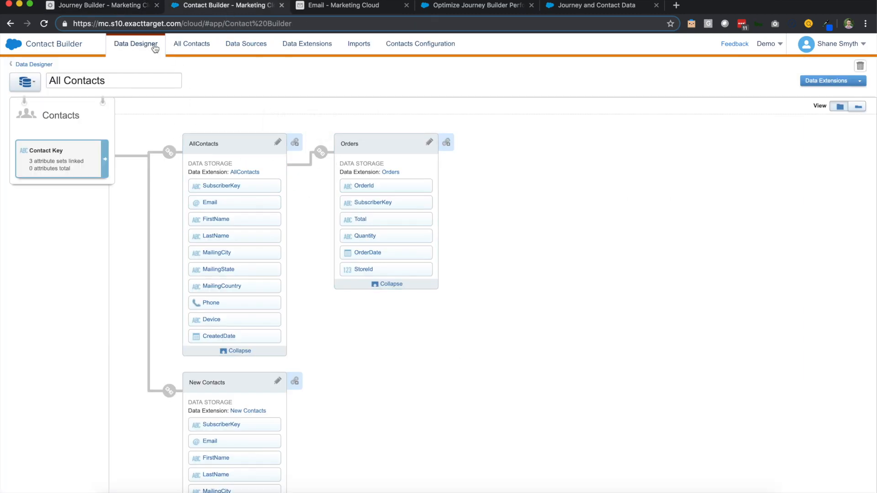
{"action": "left_click", "coordinate": [130, 10]}
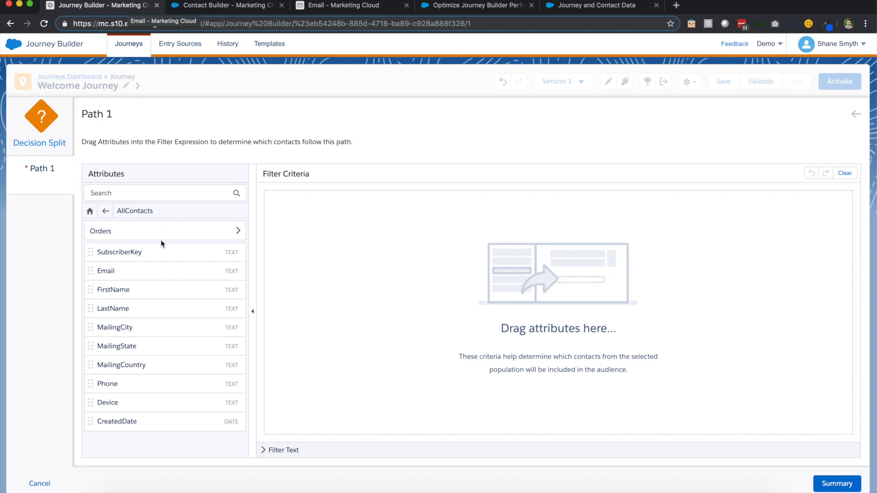
Step: Add the AllContacts criterion MailingState equal MN to Path 1 and return to the decision split summary
{"action": "left_click_drag", "start_coordinate": [170, 351], "coordinate": [415, 221]}
{"action": "left_click", "coordinate": [446, 220]}
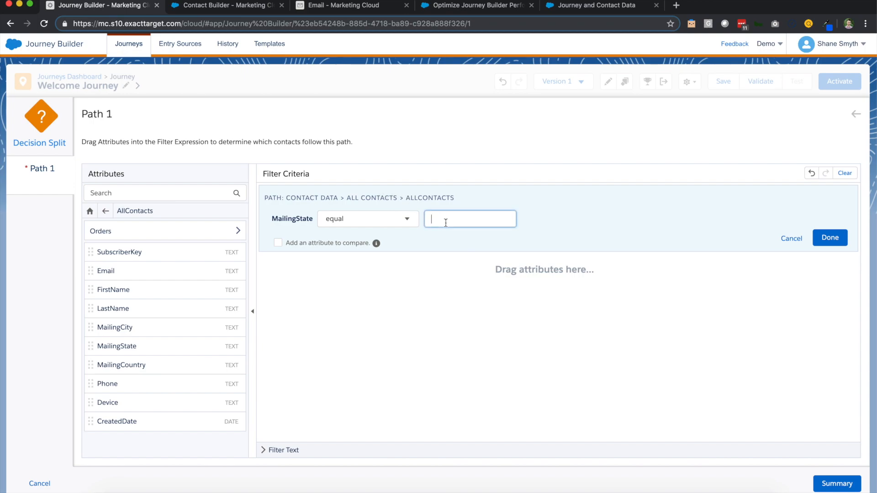
{"action": "type", "text": "MN"}
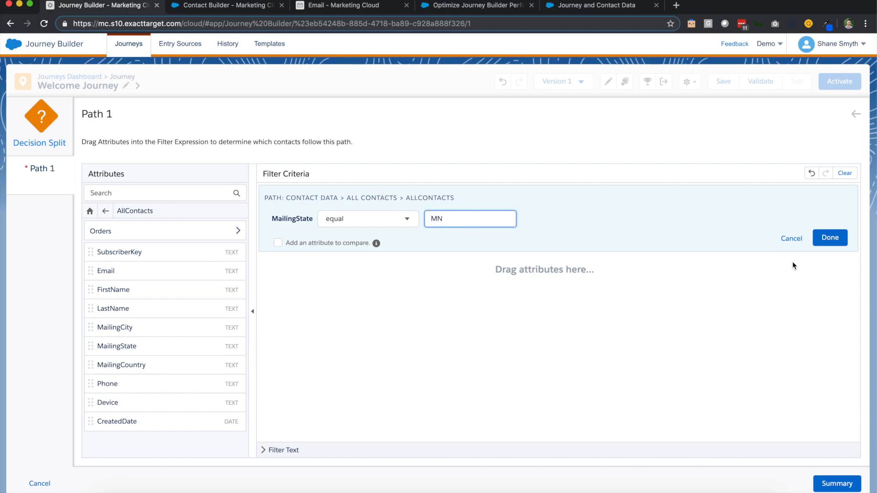
{"action": "left_click", "coordinate": [836, 236]}
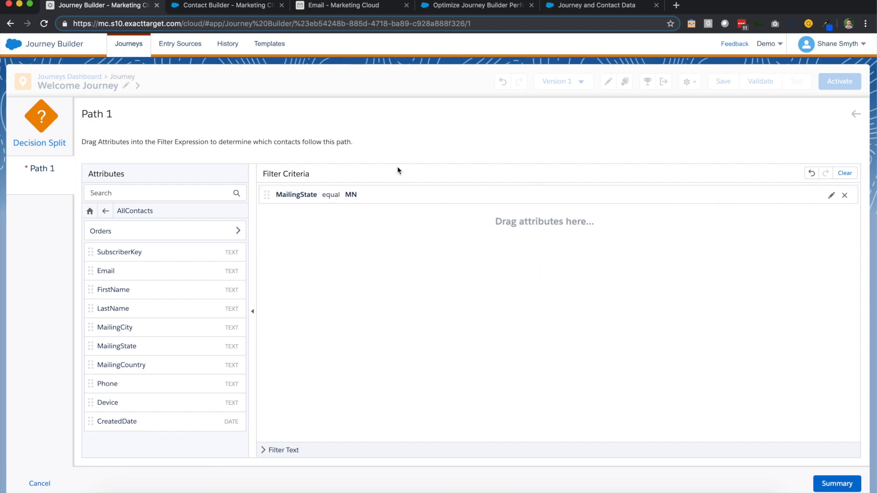
{"action": "left_click", "coordinate": [46, 145]}
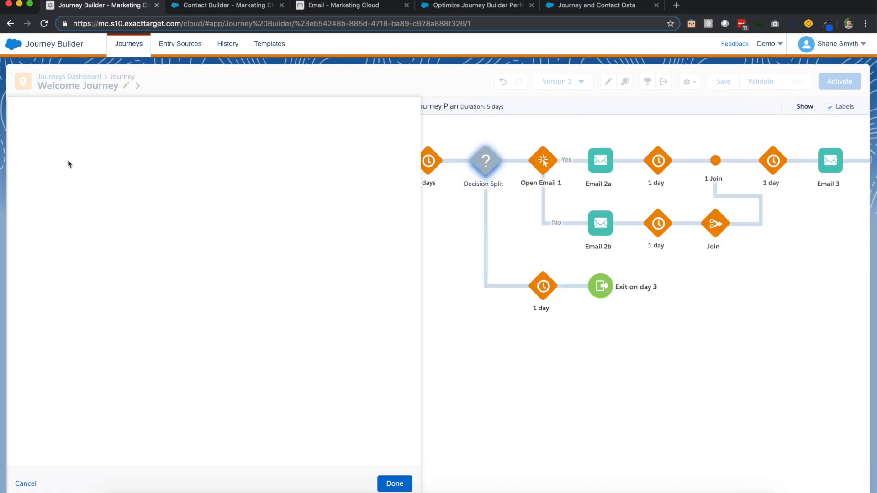
Step: Rename Path 1 as MN State and apply the decision split configuration
{"action": "left_click", "coordinate": [48, 157]}
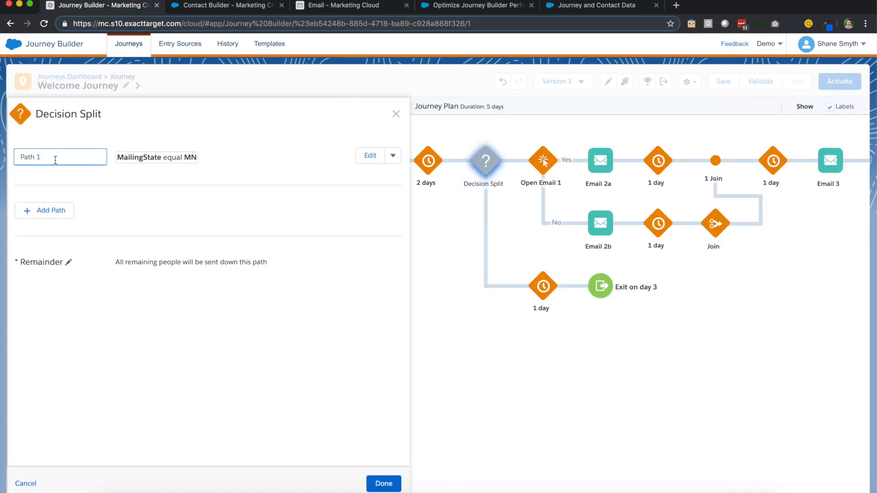
{"action": "type", "text": "MN STate"}
{"action": "key", "text": "BackSpace"}
{"action": "key", "text": "BackSpace"}
{"action": "key", "text": "BackSpace"}
{"action": "key", "text": "BackSpace"}
{"action": "type", "text": "tate"}
{"action": "left_click", "coordinate": [98, 320]}
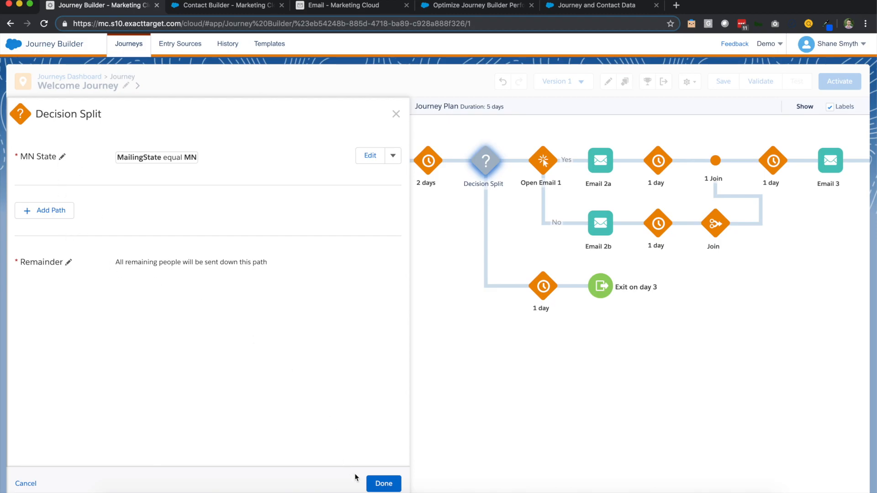
{"action": "left_click", "coordinate": [378, 483]}
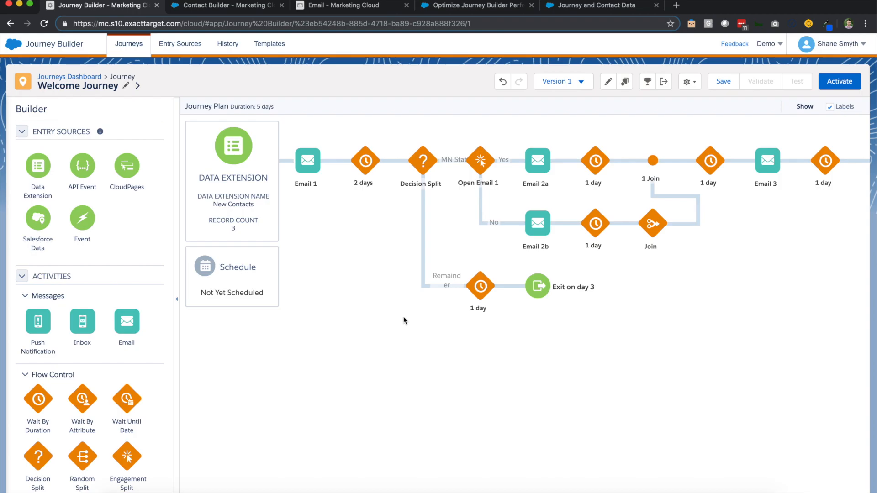
Step: Add a Sales & Service Cloud Contact activity to the journey between Email 3 and the final 1-day wait
{"action": "scroll", "coordinate": [114, 385], "scroll_direction": "down", "scroll_amount": 5}
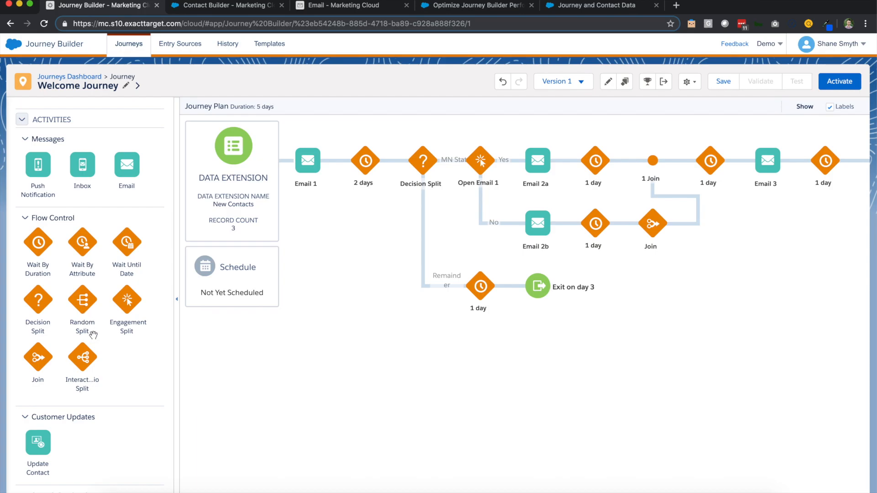
{"action": "scroll", "coordinate": [91, 322], "scroll_direction": "down", "scroll_amount": 1}
{"action": "scroll", "coordinate": [132, 356], "scroll_direction": "down", "scroll_amount": 2}
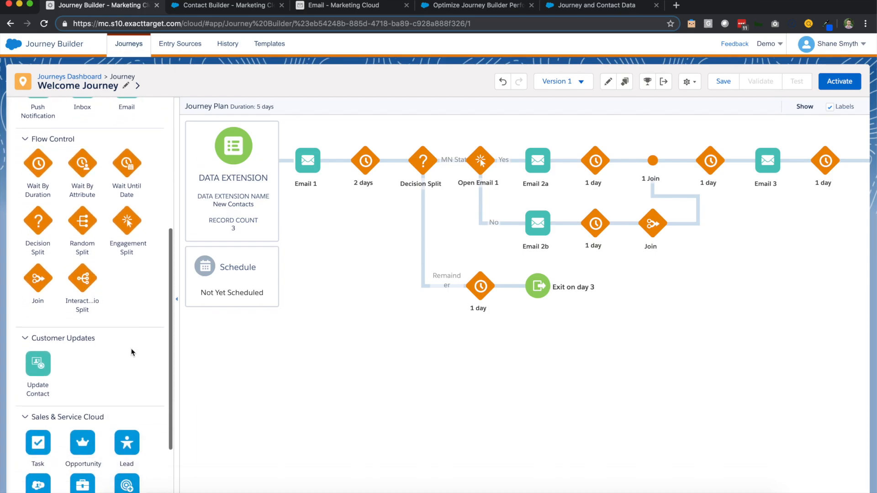
{"action": "scroll", "coordinate": [128, 326], "scroll_direction": "down", "scroll_amount": 3}
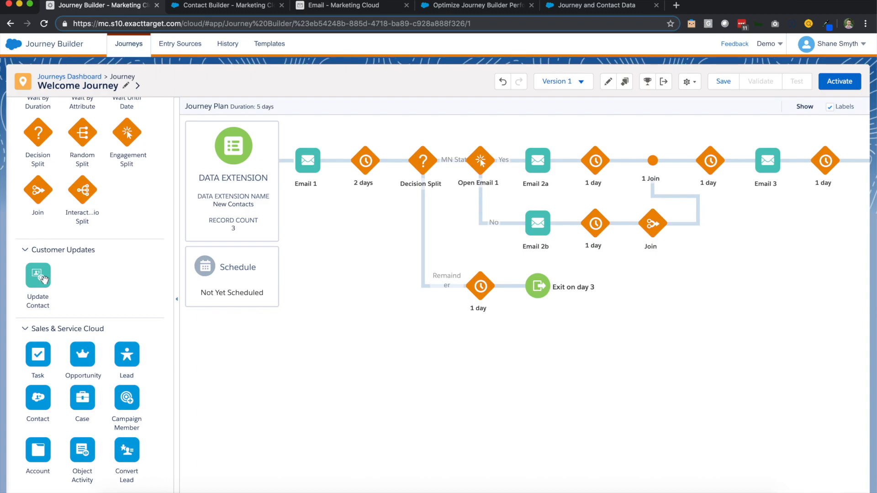
{"action": "scroll", "coordinate": [44, 280], "scroll_direction": "up", "scroll_amount": 1}
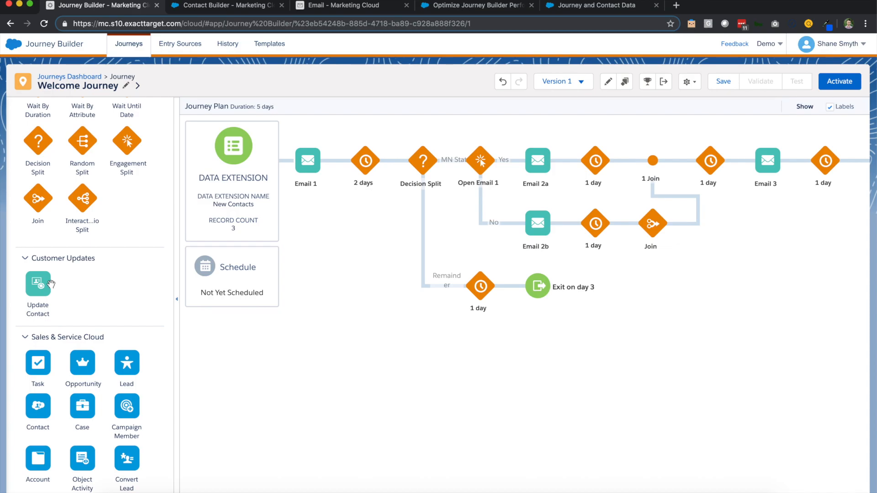
{"action": "scroll", "coordinate": [68, 306], "scroll_direction": "down", "scroll_amount": 1}
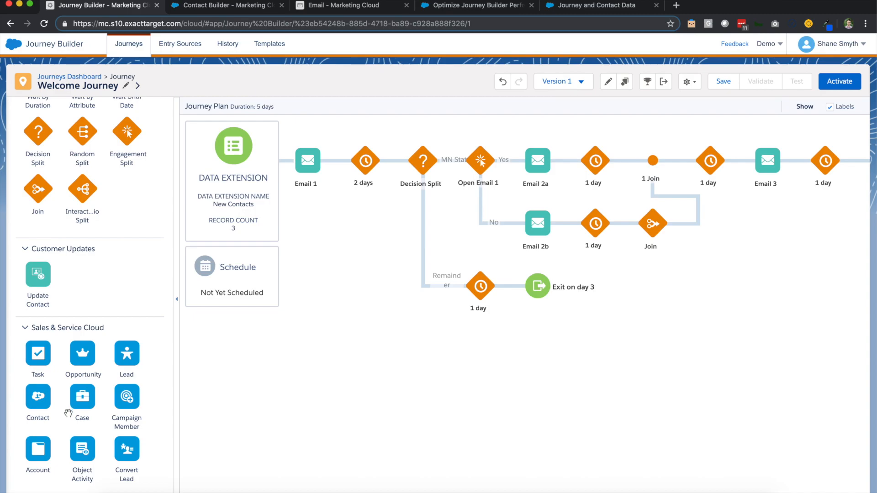
{"action": "left_click_drag", "start_coordinate": [49, 402], "coordinate": [815, 172]}
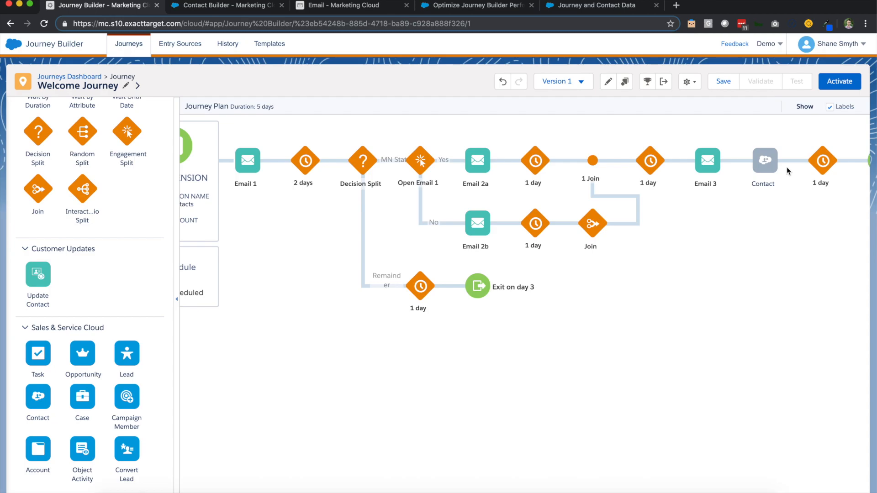
Step: Review the Contact activity's available record actions and close its setup, discarding changes
{"action": "left_click", "coordinate": [762, 165]}
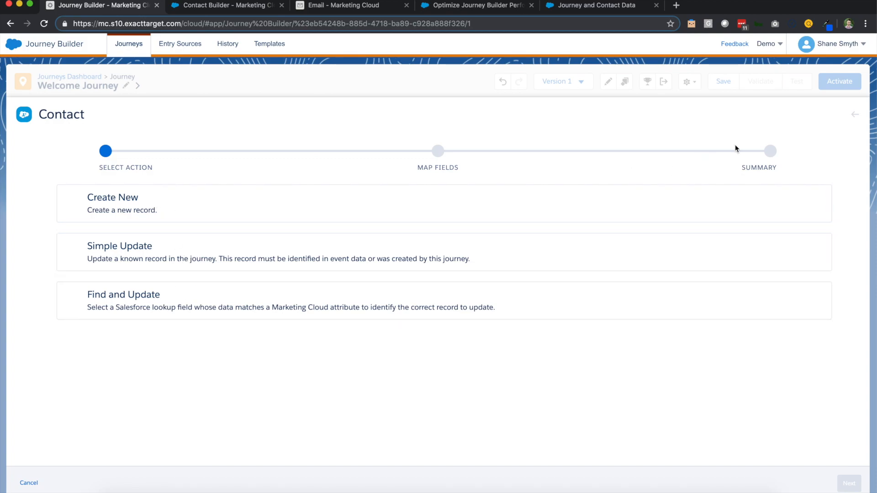
{"action": "left_click", "coordinate": [855, 117]}
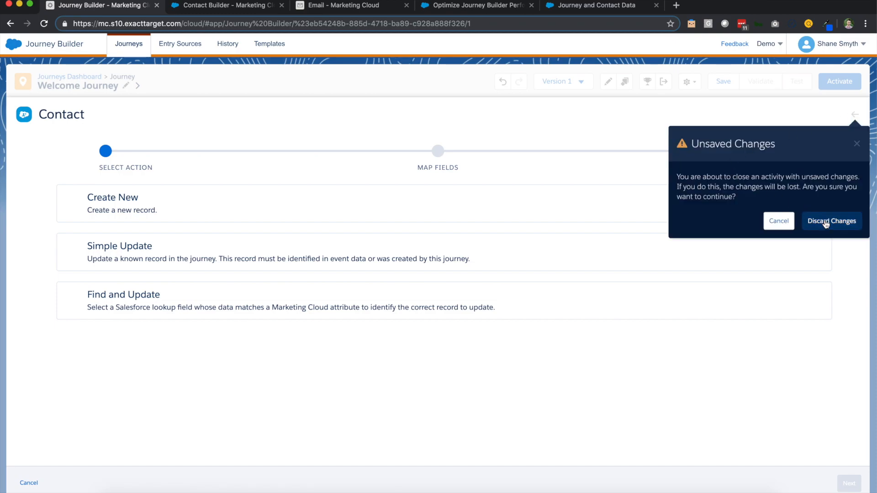
{"action": "left_click", "coordinate": [830, 220]}
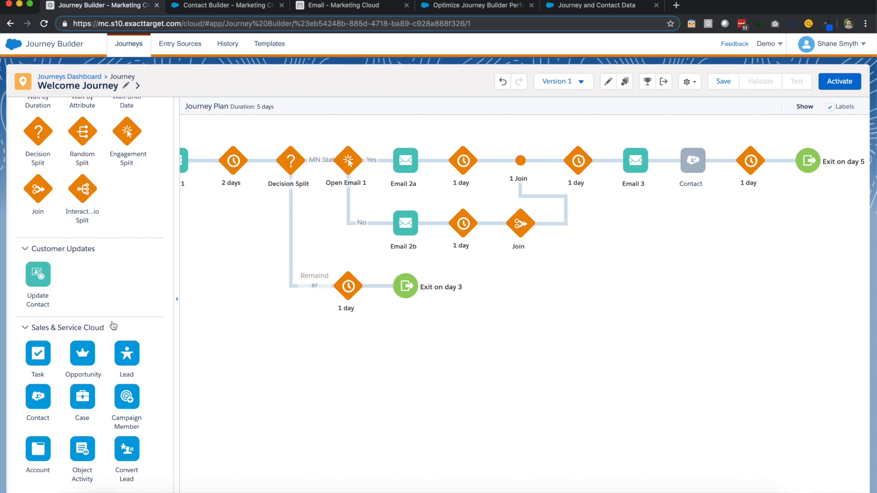
{"action": "scroll", "coordinate": [108, 295], "scroll_direction": "up", "scroll_amount": 4}
{"action": "scroll", "coordinate": [110, 299], "scroll_direction": "up", "scroll_amount": 3}
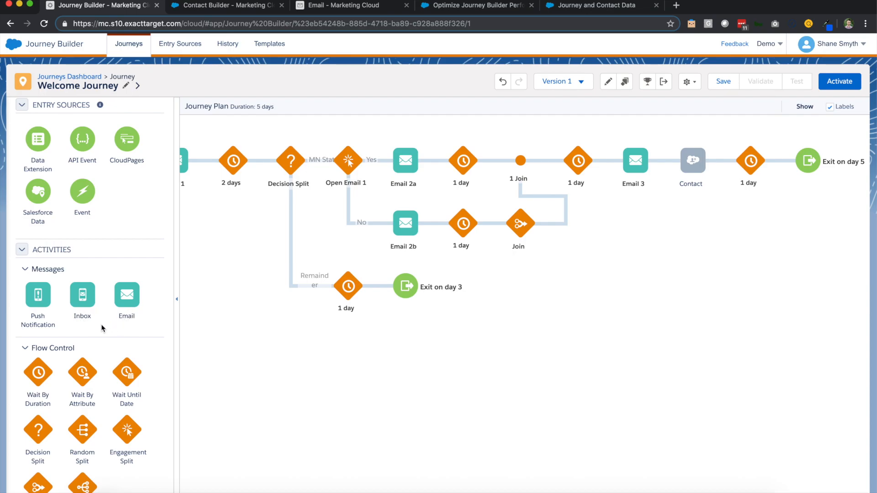
{"action": "scroll", "coordinate": [86, 327], "scroll_direction": "down", "scroll_amount": 1}
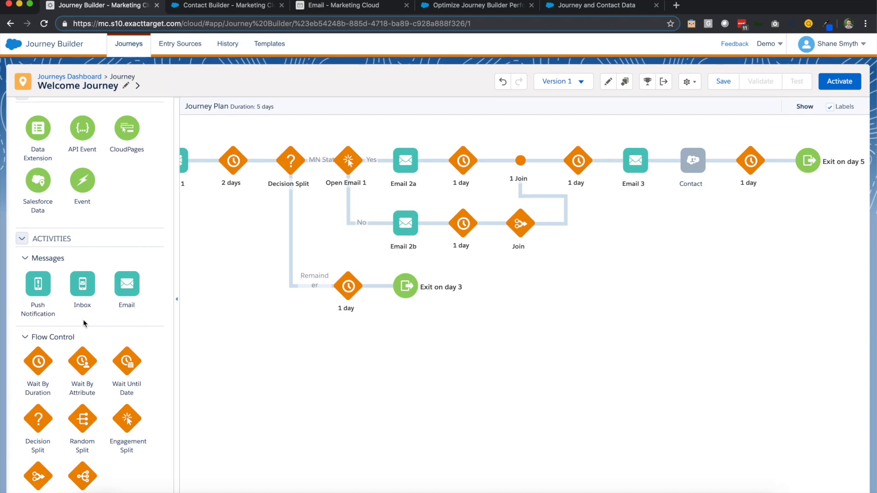
{"action": "scroll", "coordinate": [83, 319], "scroll_direction": "down", "scroll_amount": 1}
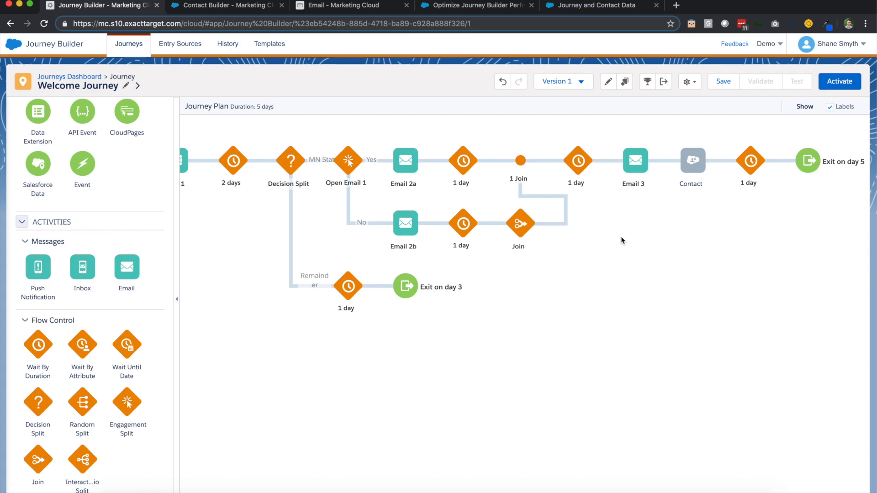
Step: Review the setup dialogs for the journey's goal and exit criteria, closing each without defining anything
{"action": "left_click", "coordinate": [647, 83]}
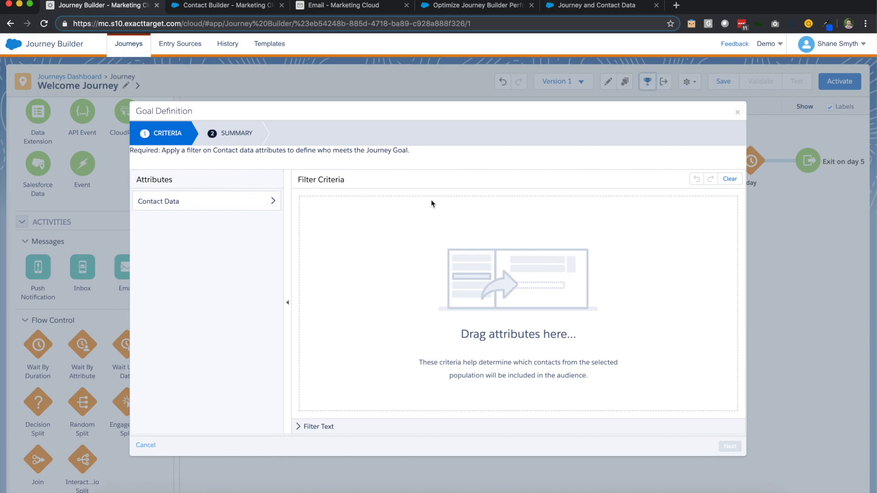
{"action": "left_click", "coordinate": [738, 112]}
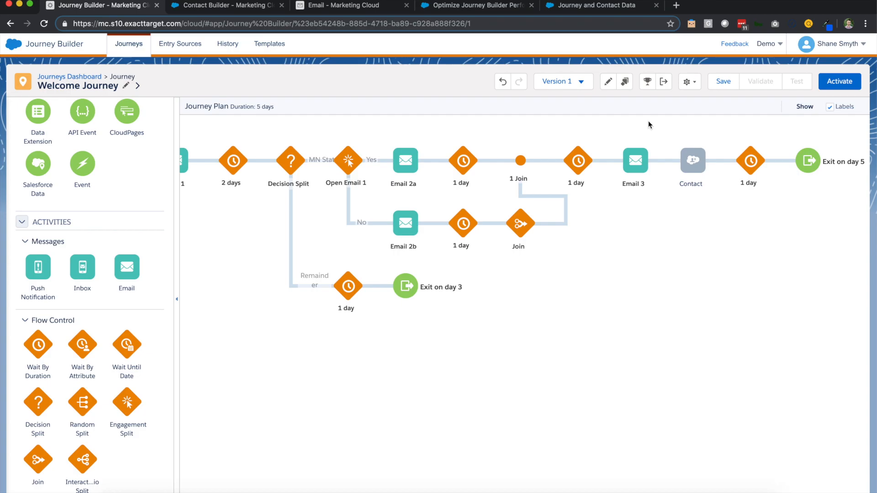
{"action": "left_click", "coordinate": [663, 82]}
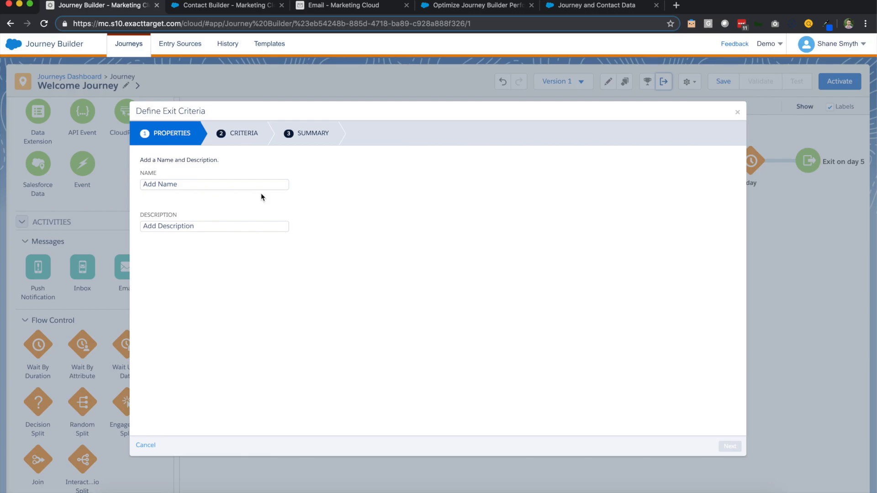
{"action": "left_click", "coordinate": [737, 112]}
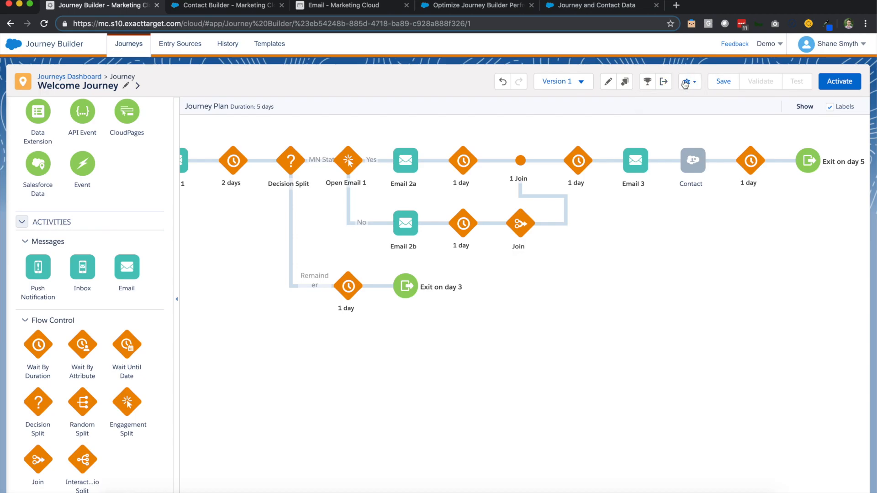
Step: Save the journey and delete the Contact activity that follows Email 3
{"action": "left_click", "coordinate": [723, 81]}
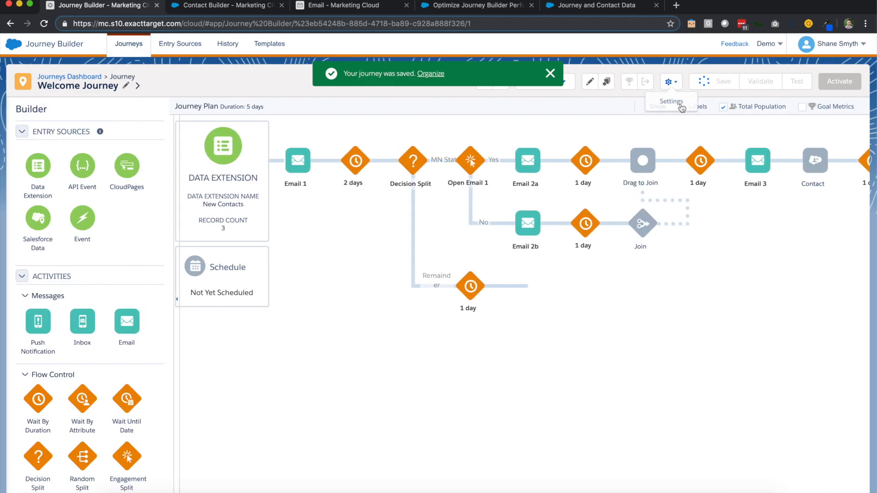
{"action": "left_click", "coordinate": [842, 148]}
{"action": "left_click", "coordinate": [794, 177]}
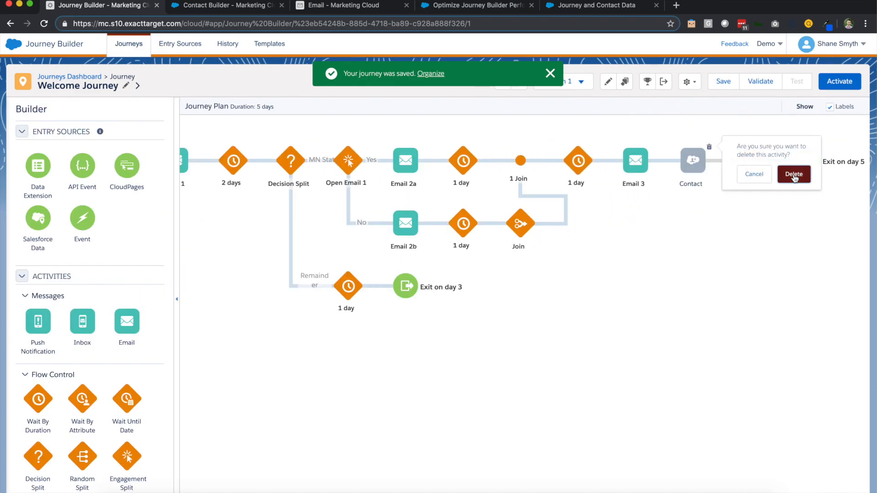
Step: Set the journey's contact re-entry mode to No re-entry and check the attribute choices for the default email address
{"action": "left_click", "coordinate": [689, 82]}
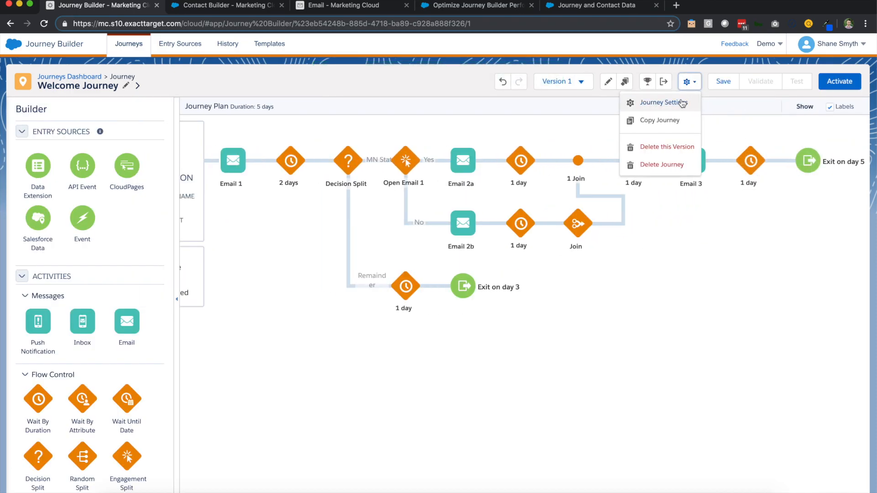
{"action": "left_click", "coordinate": [674, 105]}
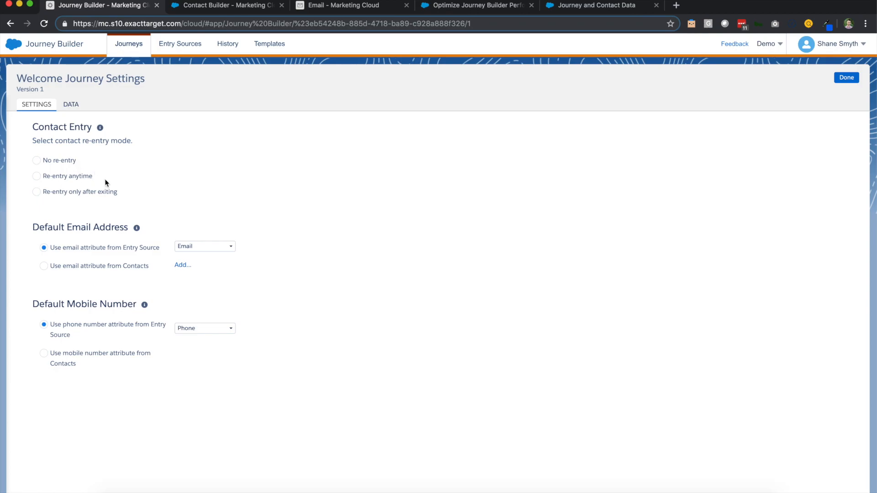
{"action": "left_click", "coordinate": [73, 162]}
{"action": "left_click", "coordinate": [232, 248]}
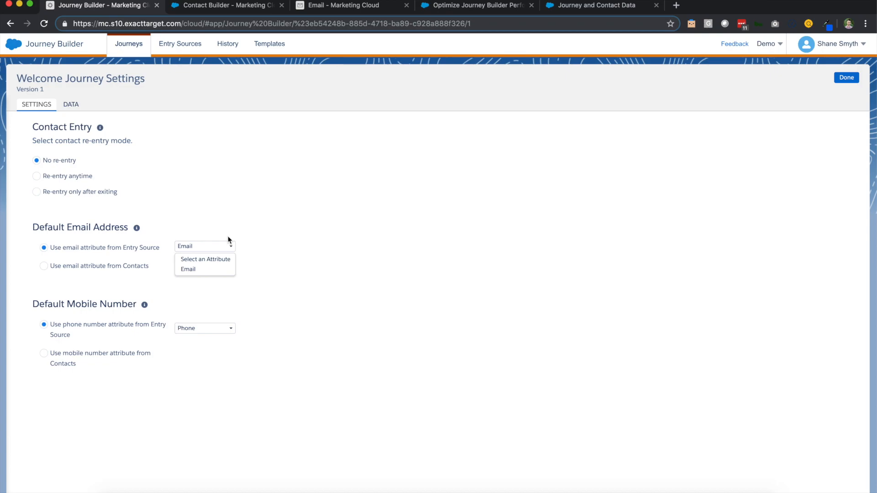
{"action": "left_click", "coordinate": [218, 233]}
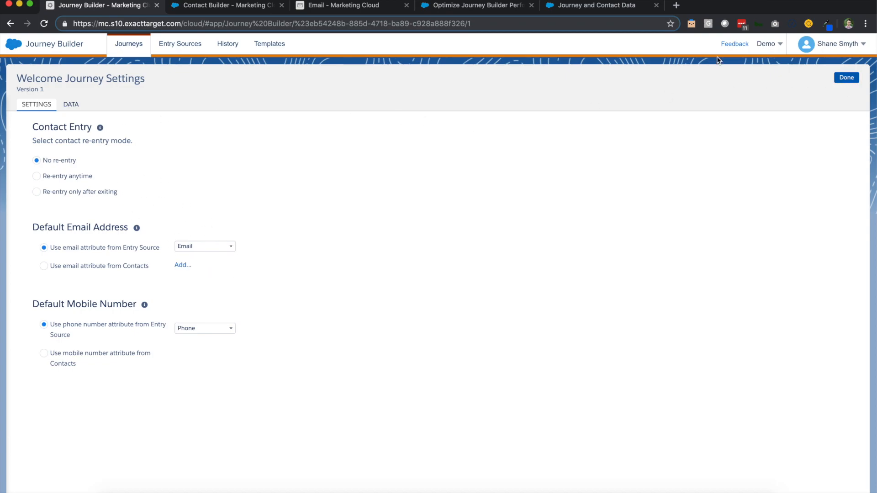
Step: Review the journey and contact data in the journey settings, return to the canvas and save the journey
{"action": "left_click", "coordinate": [73, 105]}
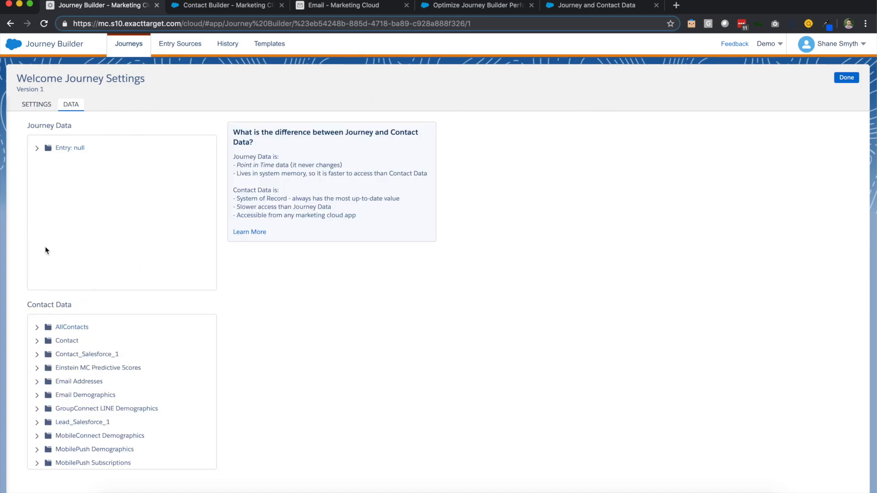
{"action": "left_click", "coordinate": [848, 79]}
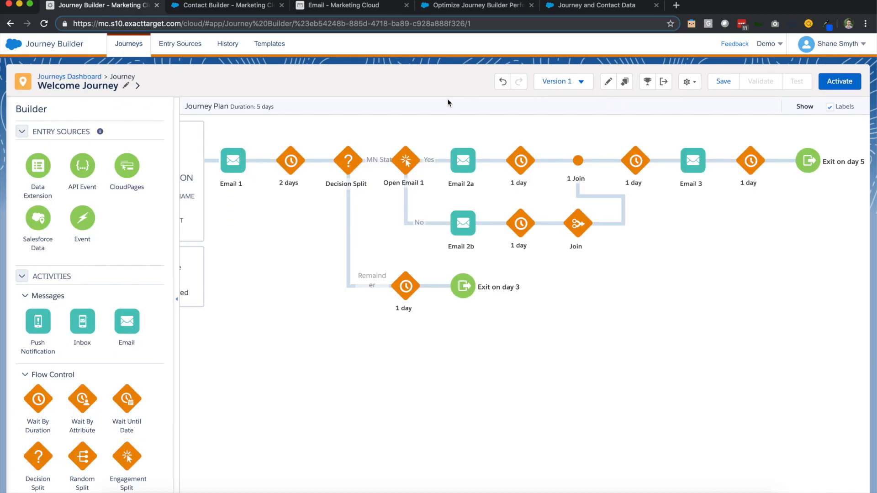
{"action": "left_click", "coordinate": [723, 81]}
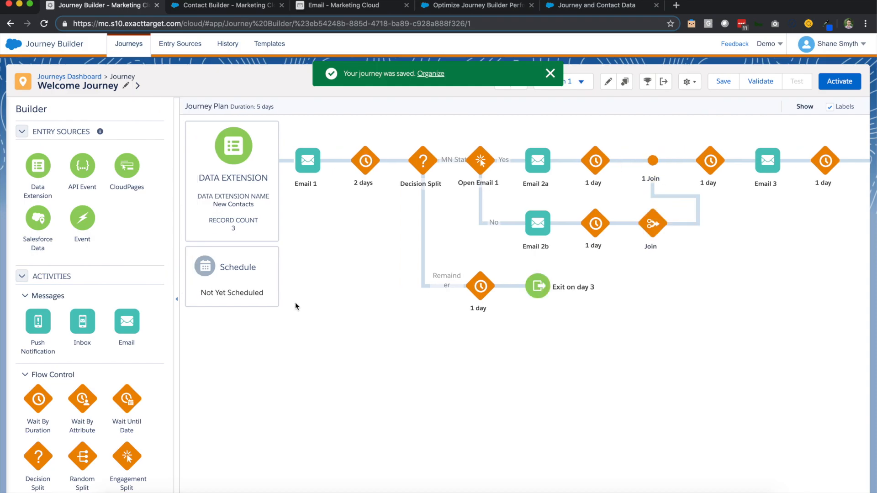
{"action": "left_click", "coordinate": [257, 288]}
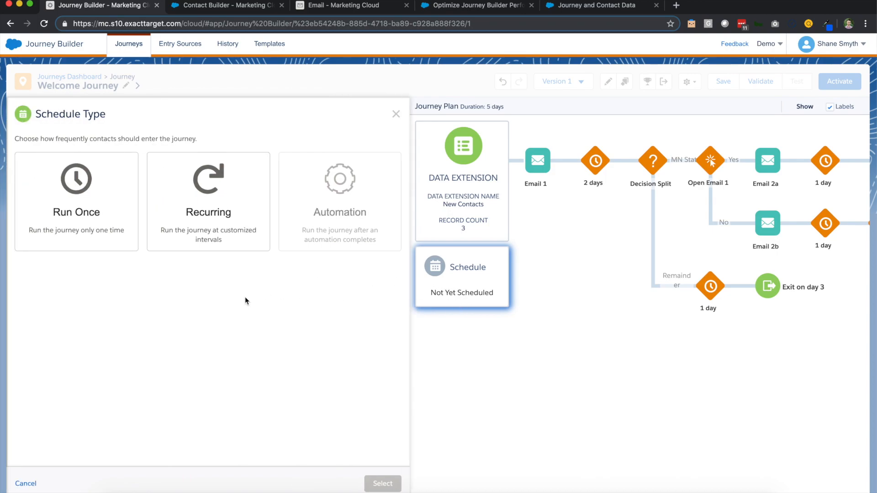
{"action": "mouse_move", "coordinate": [325, 231]}
{"action": "left_click", "coordinate": [161, 216]}
{"action": "left_click", "coordinate": [382, 483]}
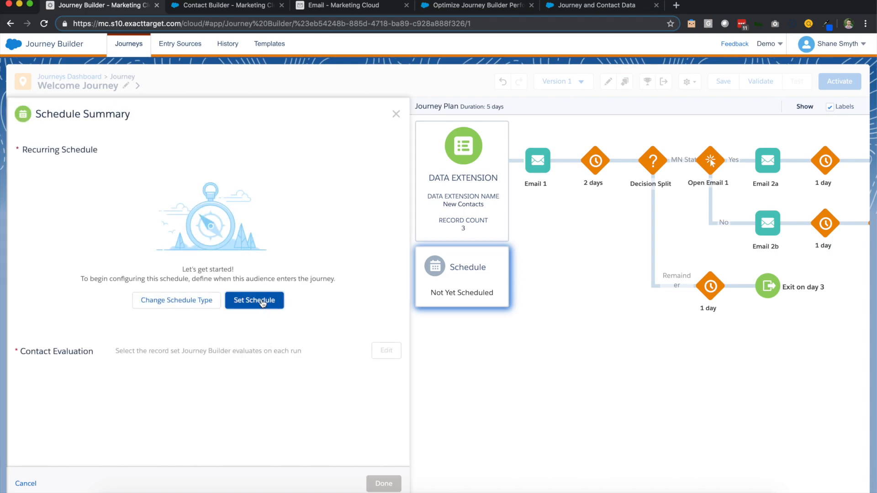
{"action": "left_click", "coordinate": [263, 302]}
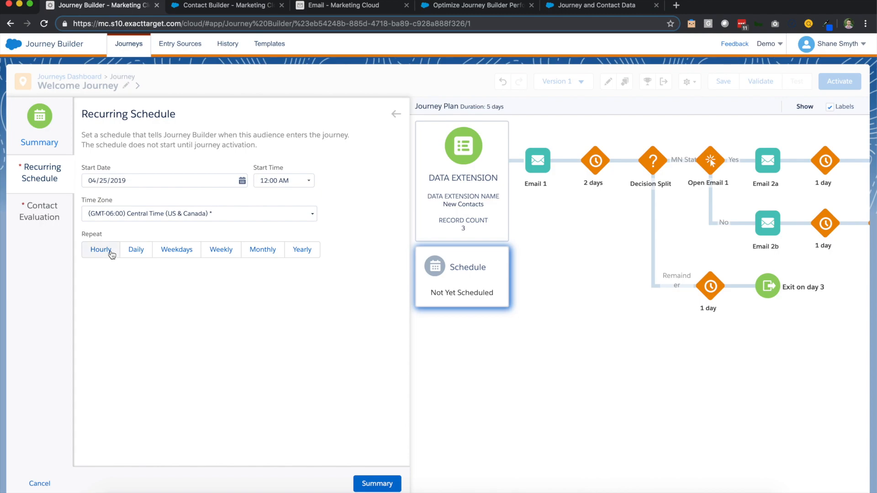
{"action": "left_click", "coordinate": [136, 253]}
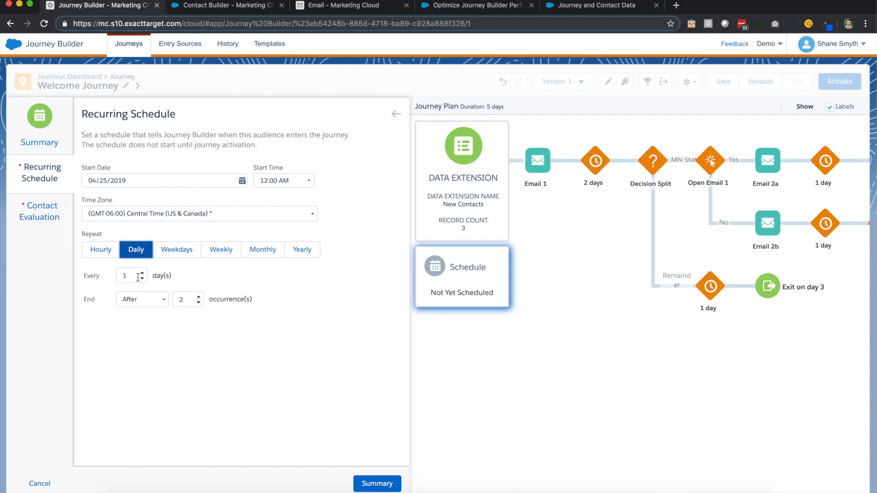
{"action": "left_click", "coordinate": [154, 299]}
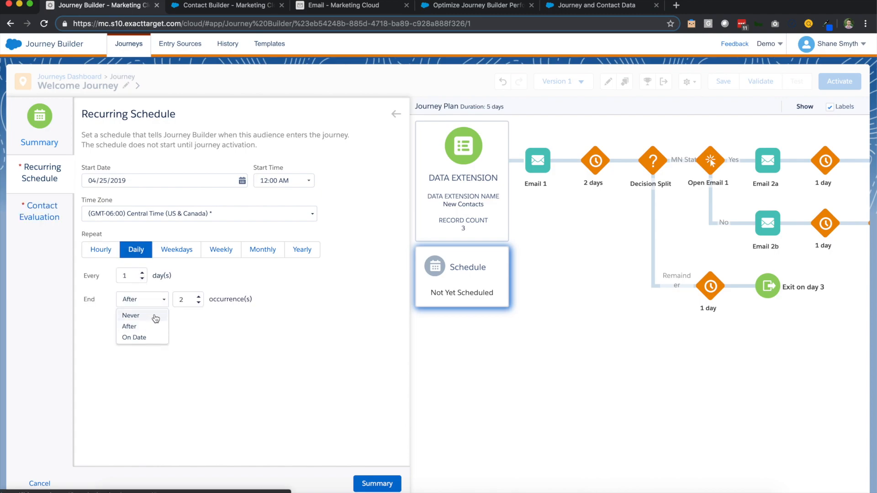
{"action": "left_click", "coordinate": [150, 317]}
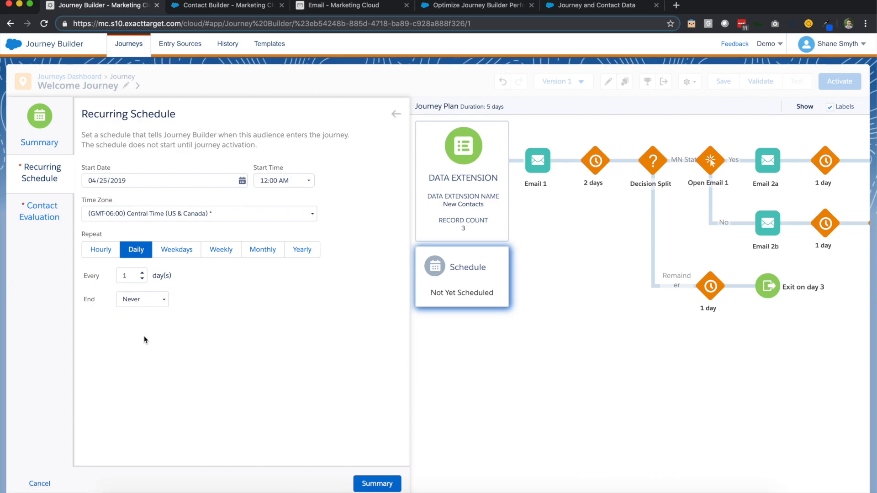
{"action": "left_click", "coordinate": [44, 144]}
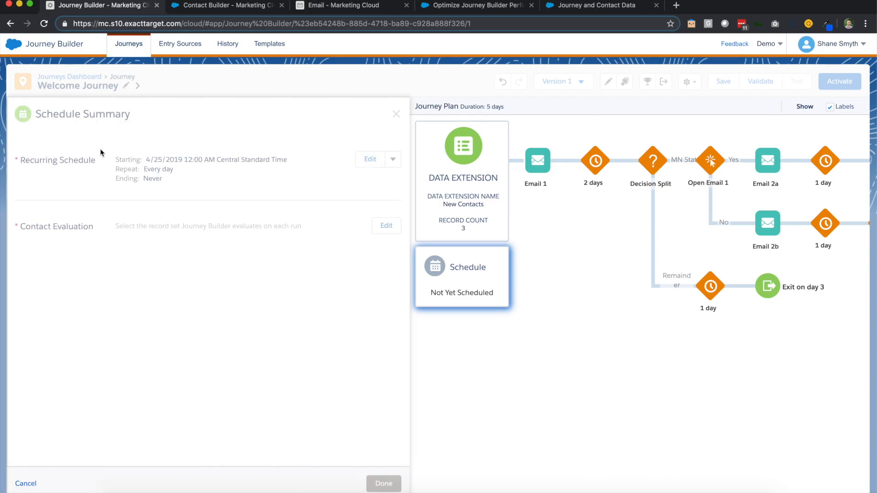
{"action": "left_click", "coordinate": [396, 114]}
{"action": "left_click", "coordinate": [364, 219]}
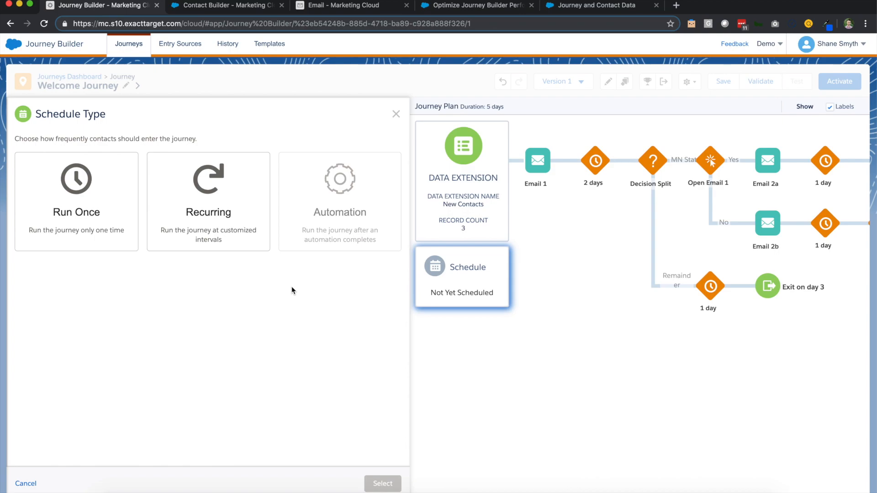
Step: Set up a recurring entry schedule starting 04/26/2019 that repeats every 1 hour and never ends
{"action": "left_click", "coordinate": [241, 243]}
{"action": "left_click", "coordinate": [381, 482]}
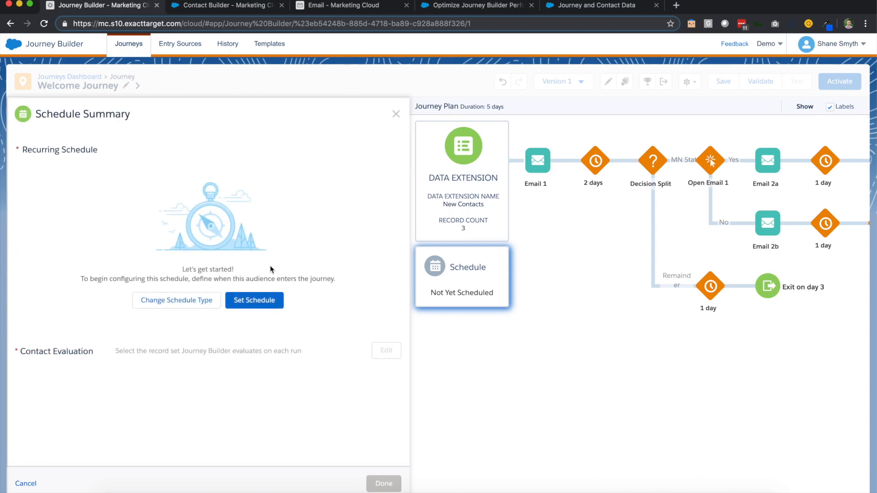
{"action": "left_click", "coordinate": [250, 300]}
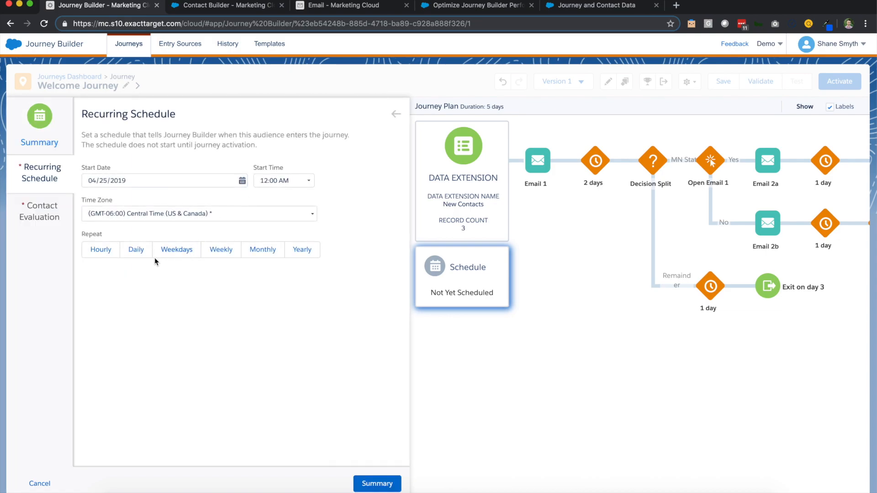
{"action": "left_click", "coordinate": [136, 250]}
{"action": "left_click", "coordinate": [102, 259]}
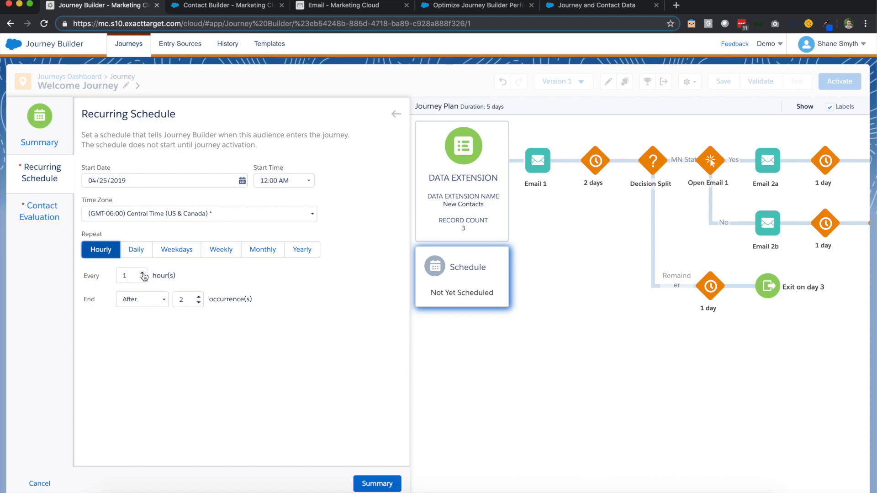
{"action": "left_click", "coordinate": [143, 300]}
{"action": "left_click", "coordinate": [152, 316]}
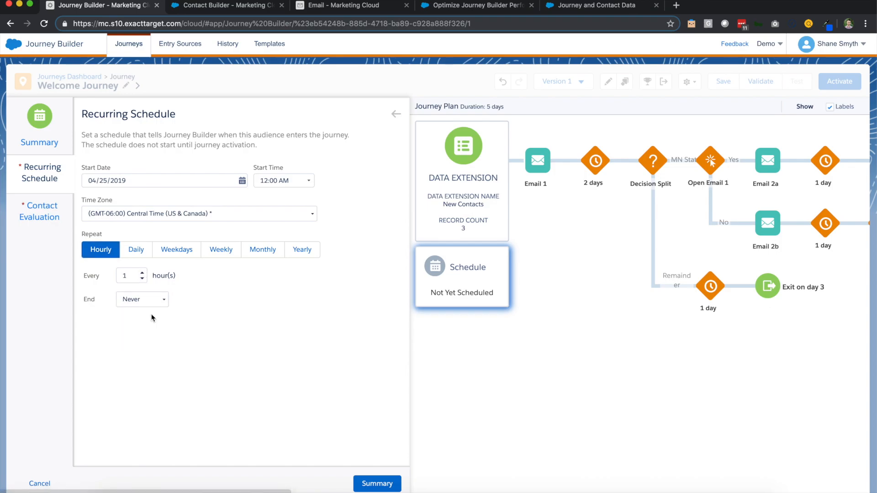
{"action": "left_click", "coordinate": [226, 181]}
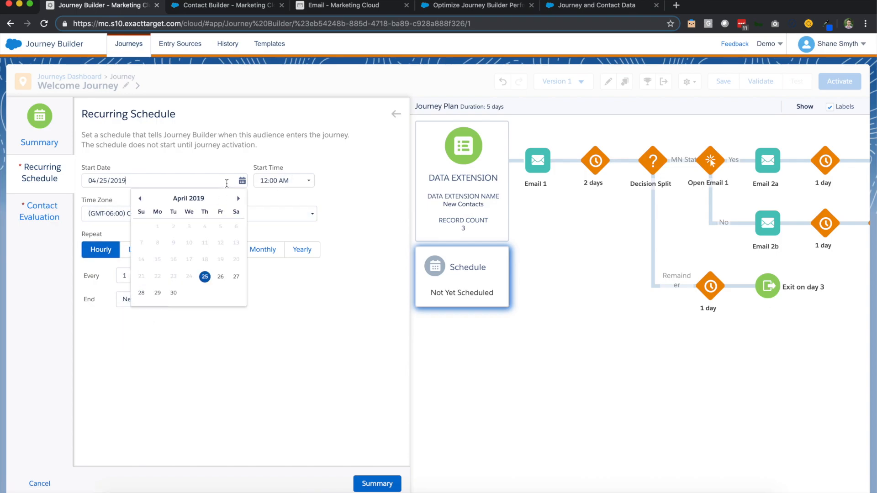
{"action": "left_click", "coordinate": [220, 276]}
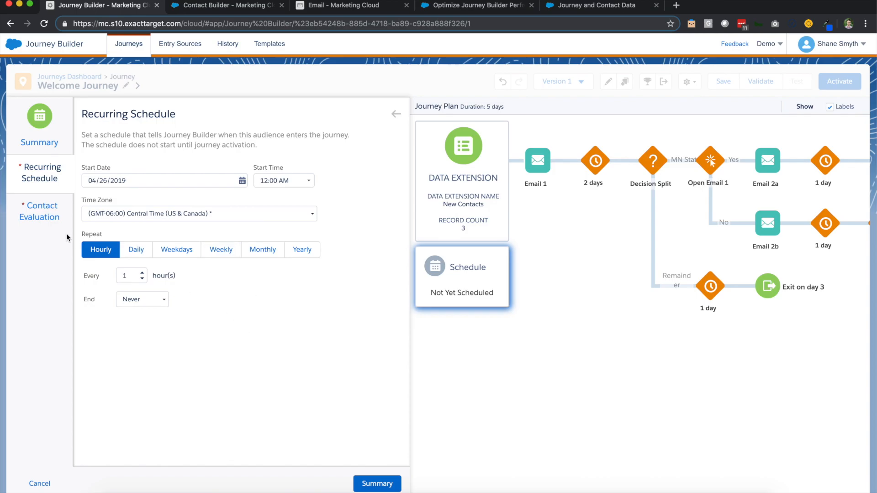
Step: Set contact evaluation to new records only, with the first run covering only new records added after journey activation, and finish the schedule
{"action": "left_click", "coordinate": [44, 217]}
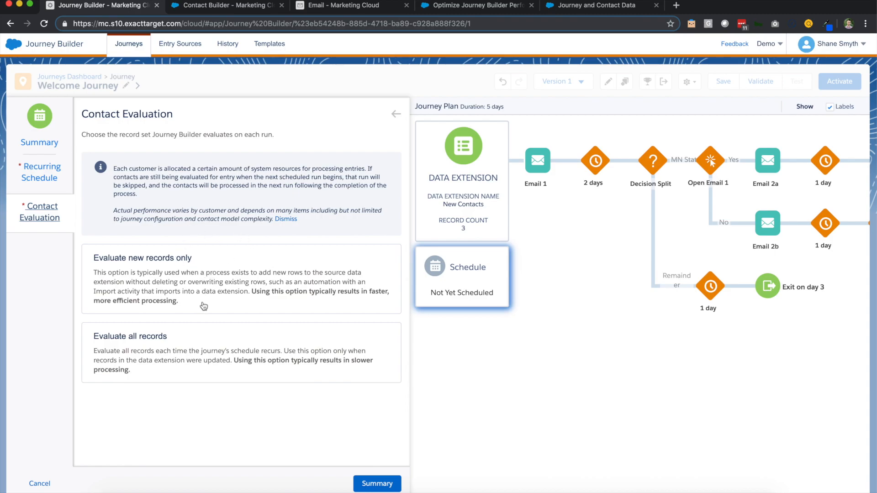
{"action": "left_click", "coordinate": [225, 261]}
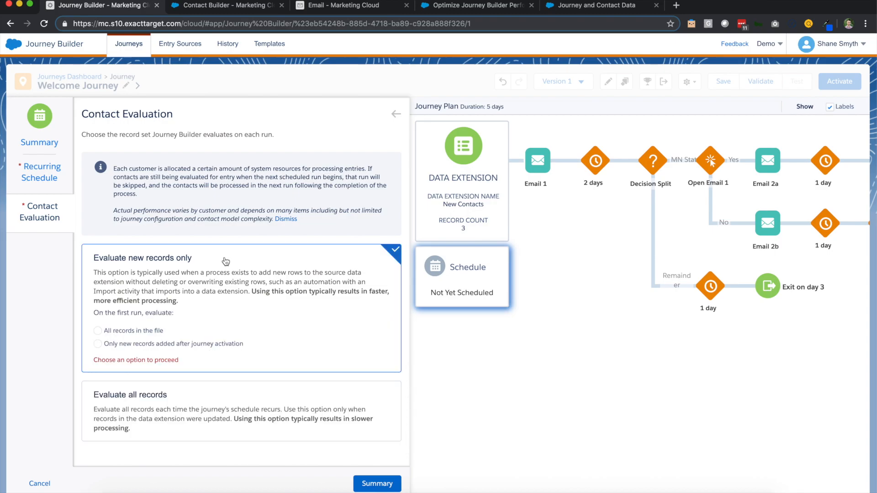
{"action": "left_click", "coordinate": [122, 346]}
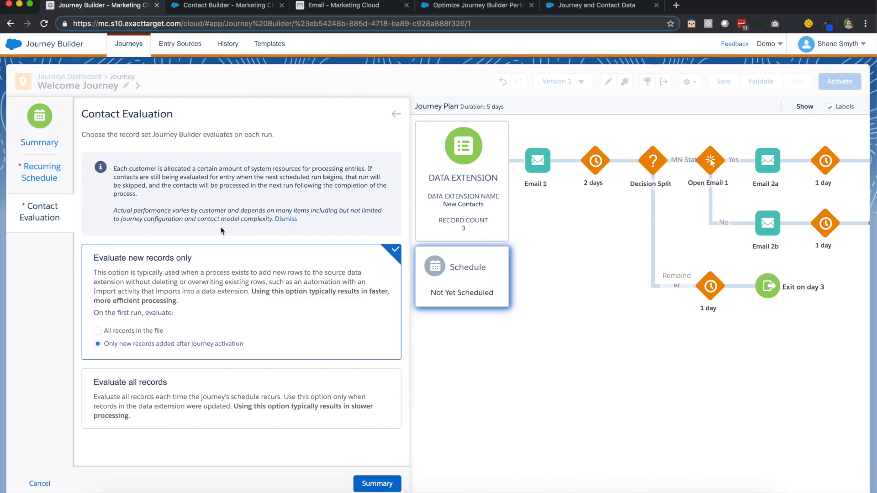
{"action": "left_click", "coordinate": [363, 484]}
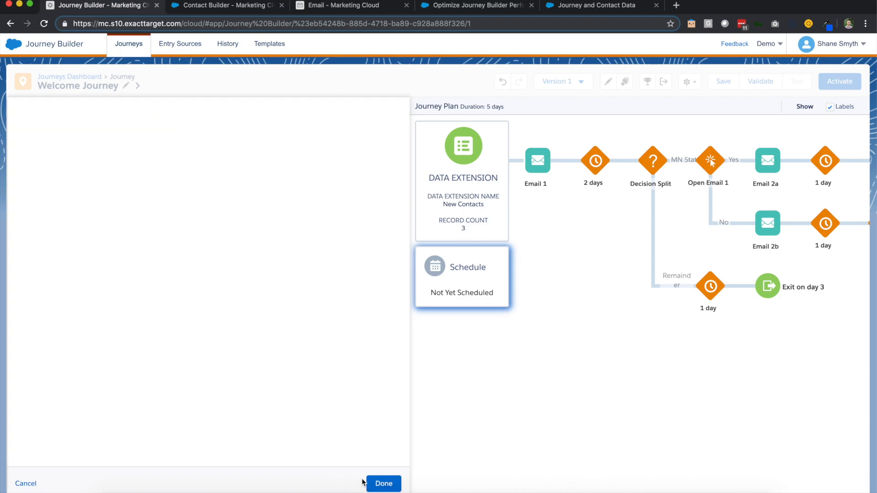
{"action": "left_click", "coordinate": [384, 483]}
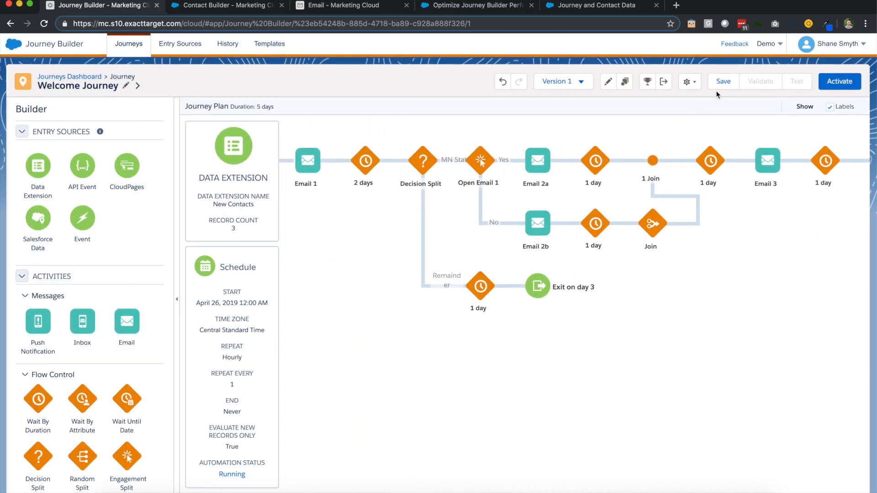
Step: Save the Welcome Journey, validate it and close the validation results
{"action": "left_click", "coordinate": [720, 85]}
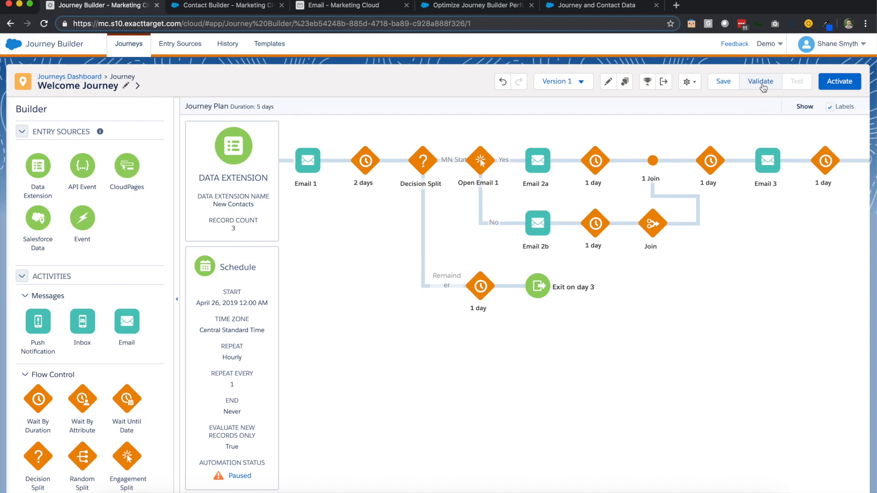
{"action": "left_click", "coordinate": [762, 84]}
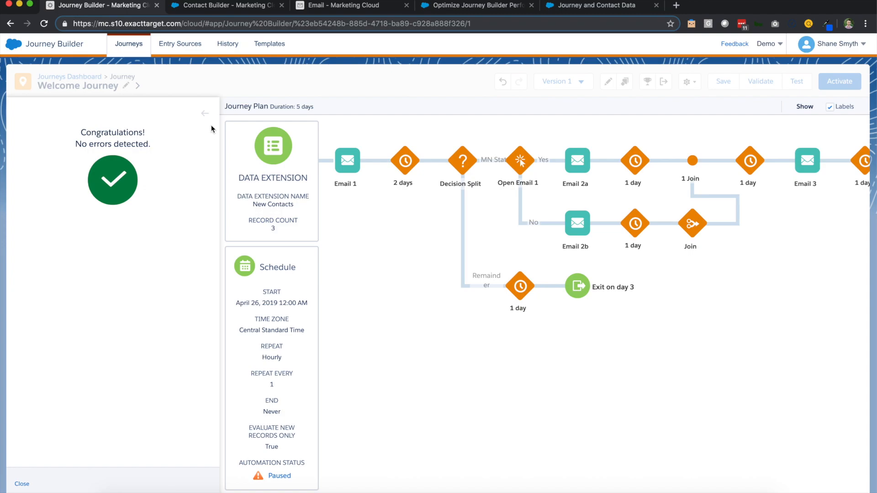
{"action": "left_click", "coordinate": [205, 113]}
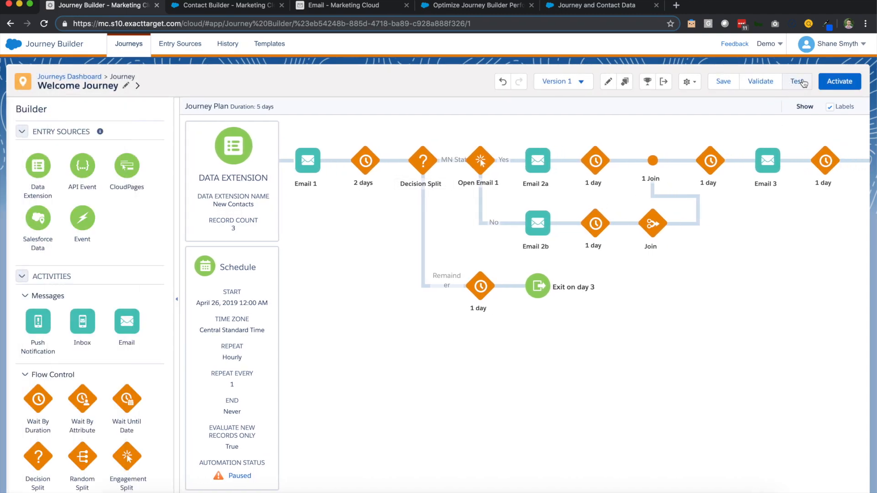
Step: Try to test the Welcome Journey and open its activation summary
{"action": "left_click", "coordinate": [796, 81]}
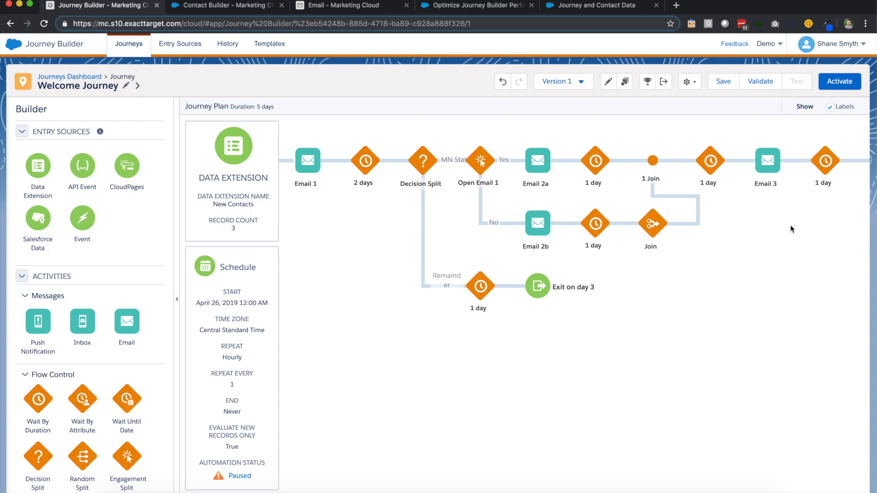
{"action": "left_click", "coordinate": [839, 81]}
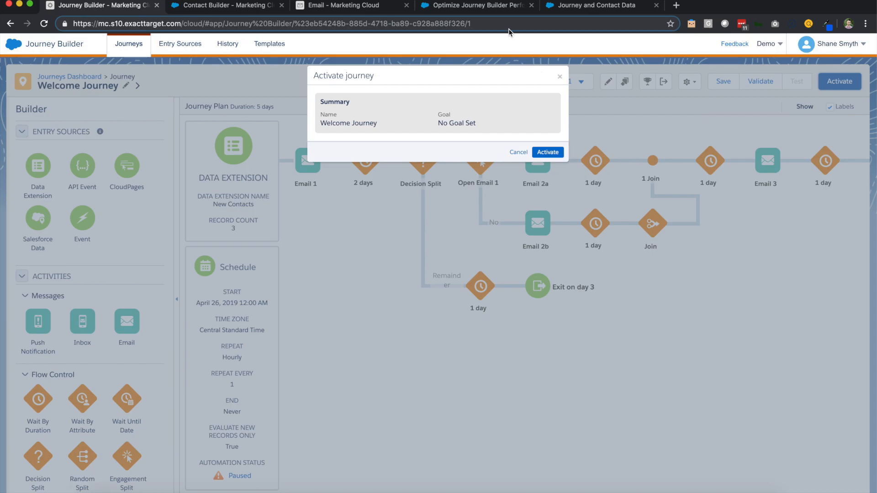
Step: Read the Salesforce Help articles on journey and contact data, using linked data extensions, and personalization in the Journey Builder email activity
{"action": "left_click", "coordinate": [543, 8]}
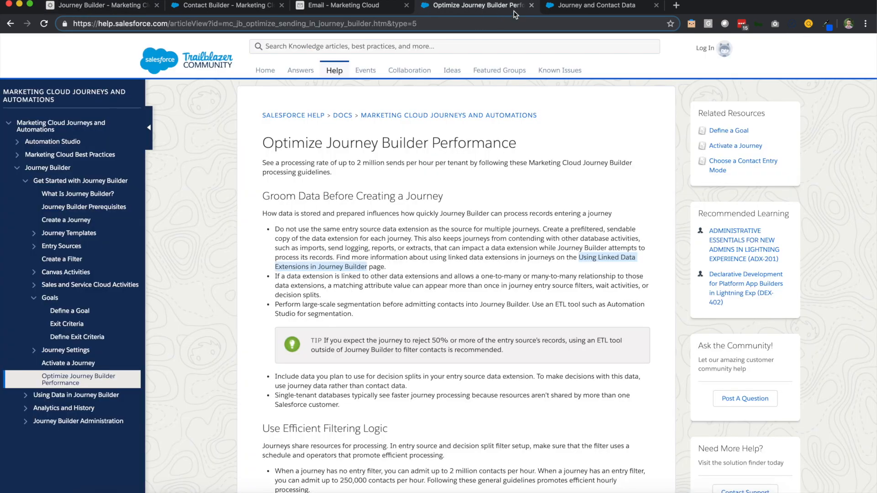
{"action": "left_click", "coordinate": [567, 9]}
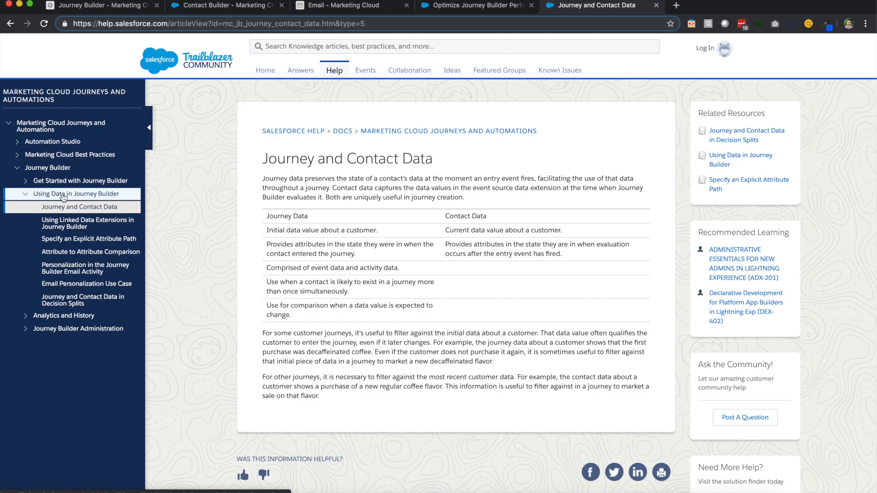
{"action": "left_click", "coordinate": [82, 228]}
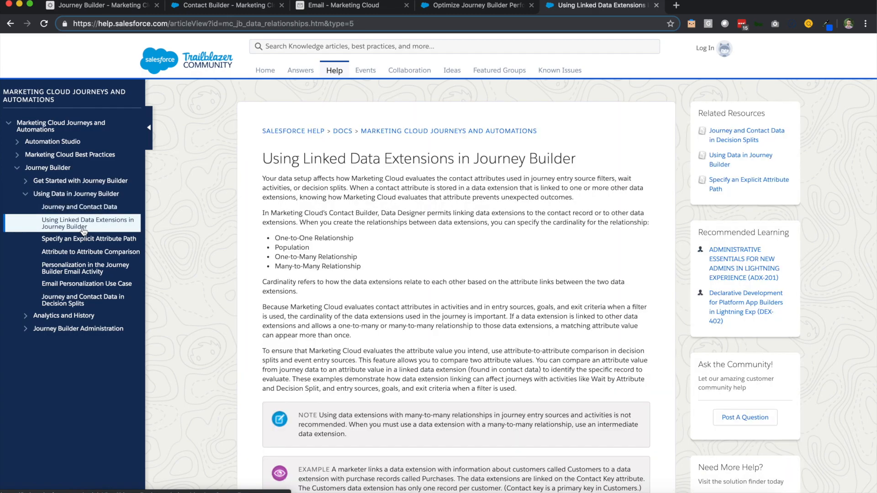
{"action": "scroll", "coordinate": [267, 314], "scroll_direction": "down", "scroll_amount": 10}
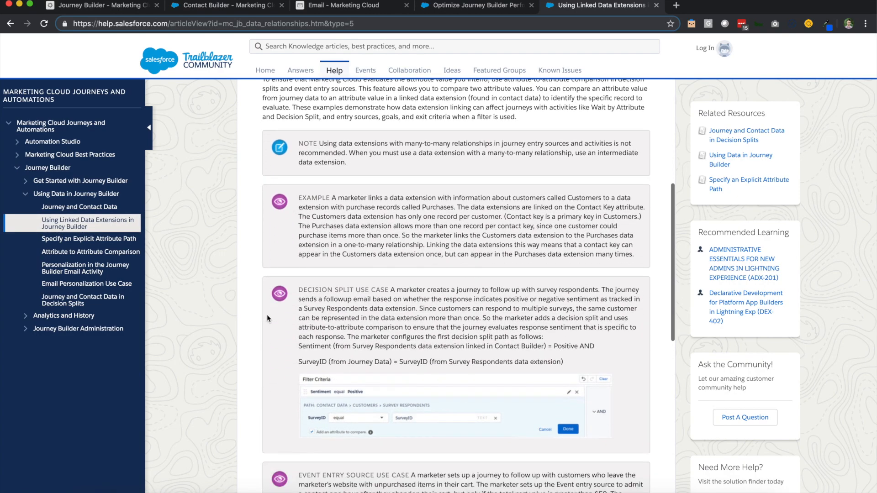
{"action": "scroll", "coordinate": [311, 276], "scroll_direction": "down", "scroll_amount": 8}
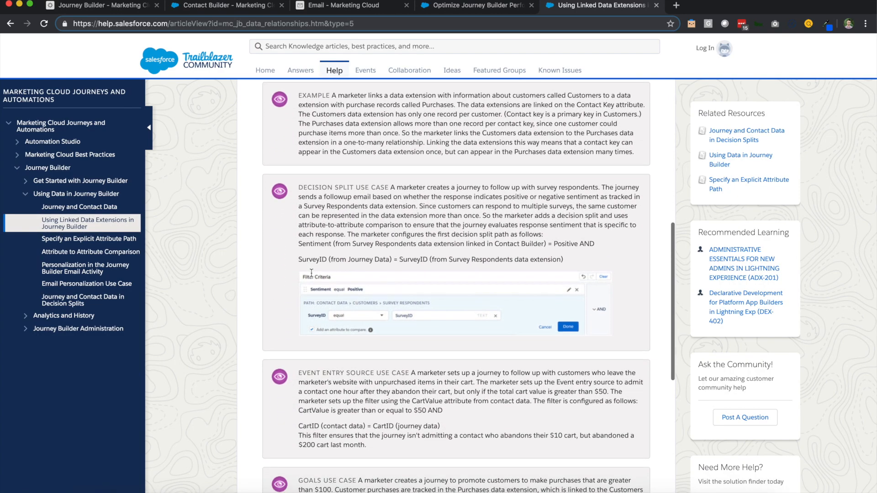
{"action": "scroll", "coordinate": [312, 276], "scroll_direction": "down", "scroll_amount": 3}
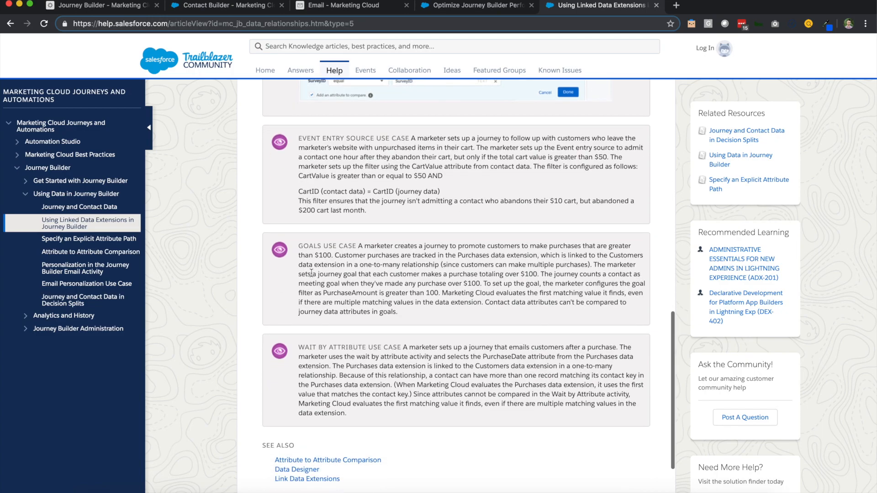
{"action": "scroll", "coordinate": [311, 273], "scroll_direction": "up", "scroll_amount": 3}
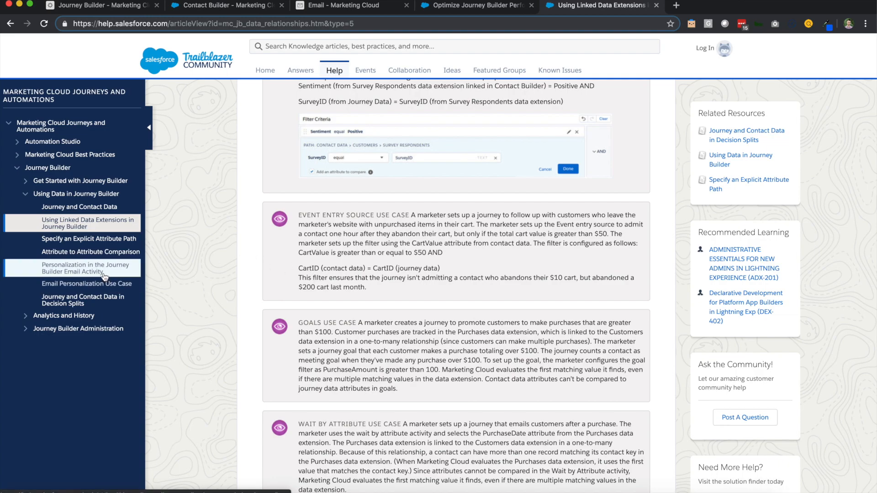
{"action": "left_click", "coordinate": [86, 268]}
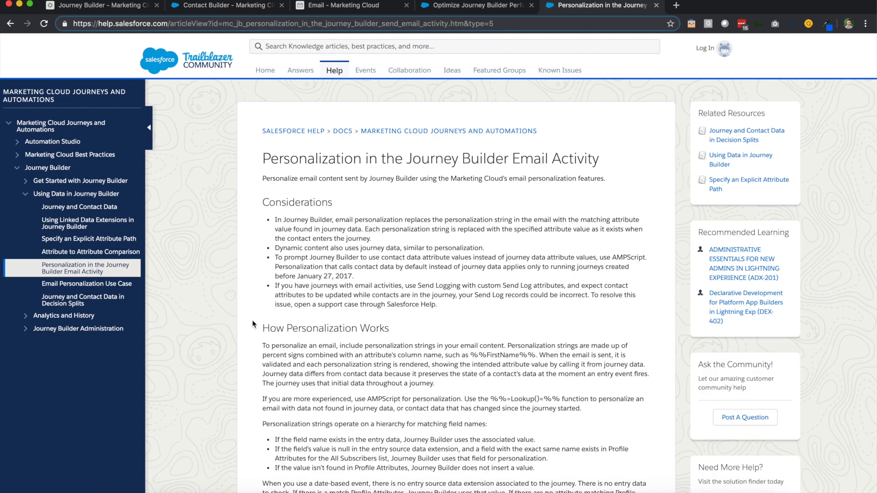
Step: Review the Optimize Journey Builder Performance article, examining the processing rate and the guidelines on grooming data before creating a journey
{"action": "left_click", "coordinate": [478, 7]}
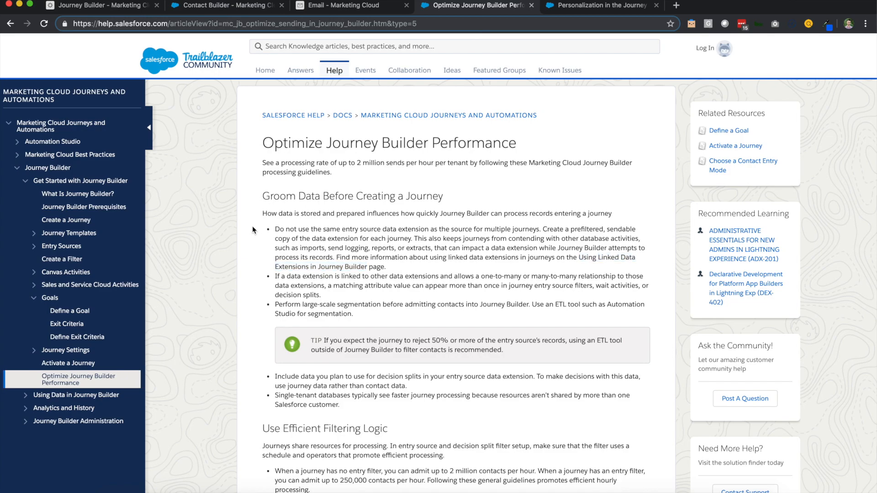
{"action": "scroll", "coordinate": [340, 253], "scroll_direction": "down", "scroll_amount": 2}
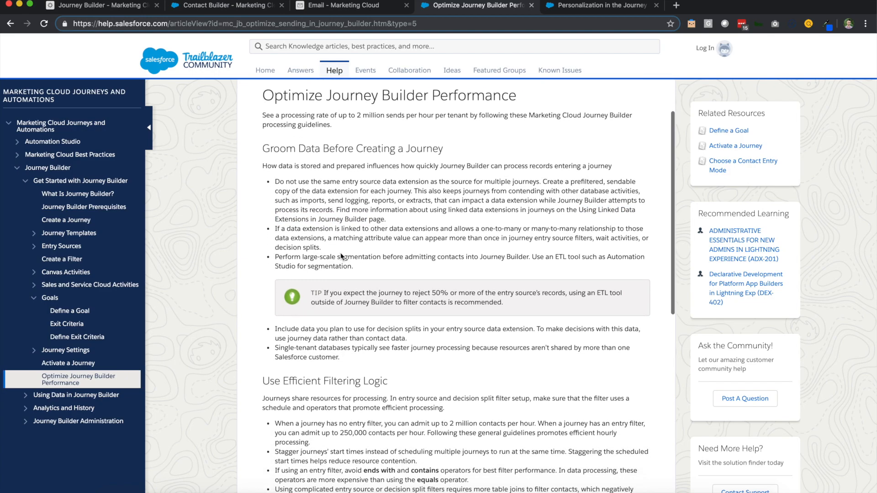
{"action": "scroll", "coordinate": [338, 208], "scroll_direction": "up", "scroll_amount": 1}
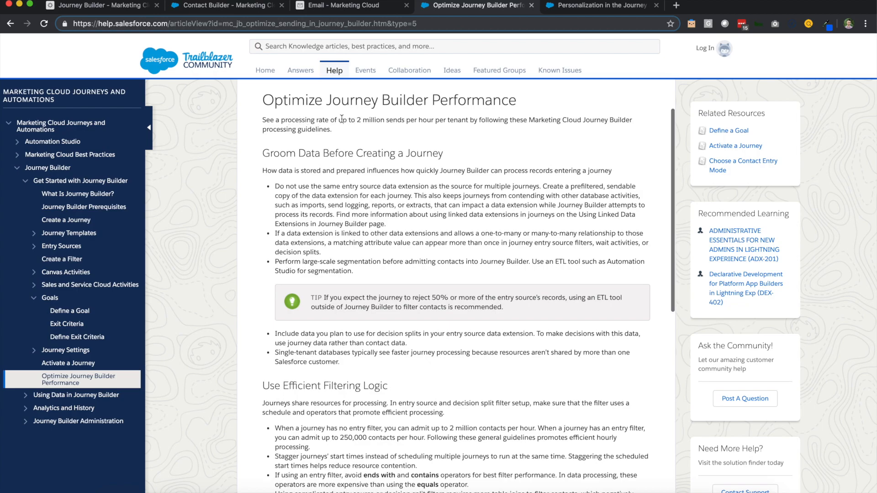
{"action": "left_click_drag", "start_coordinate": [357, 121], "coordinate": [470, 122]}
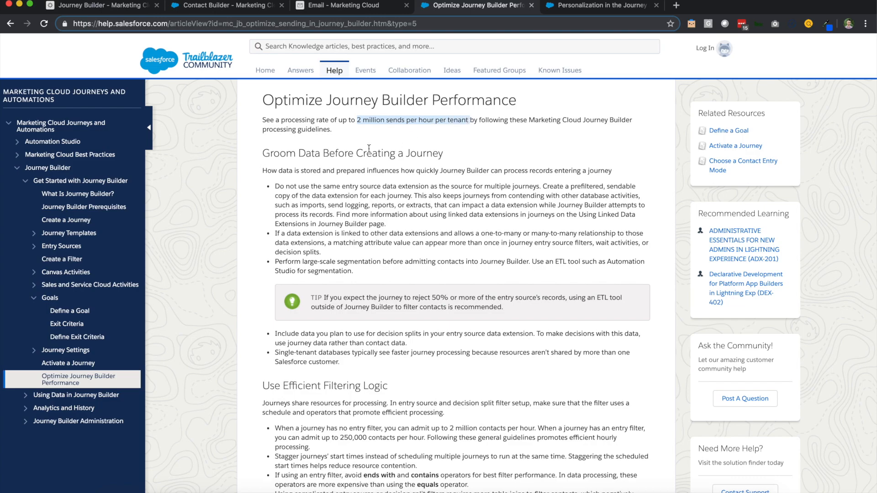
{"action": "left_click", "coordinate": [355, 172]}
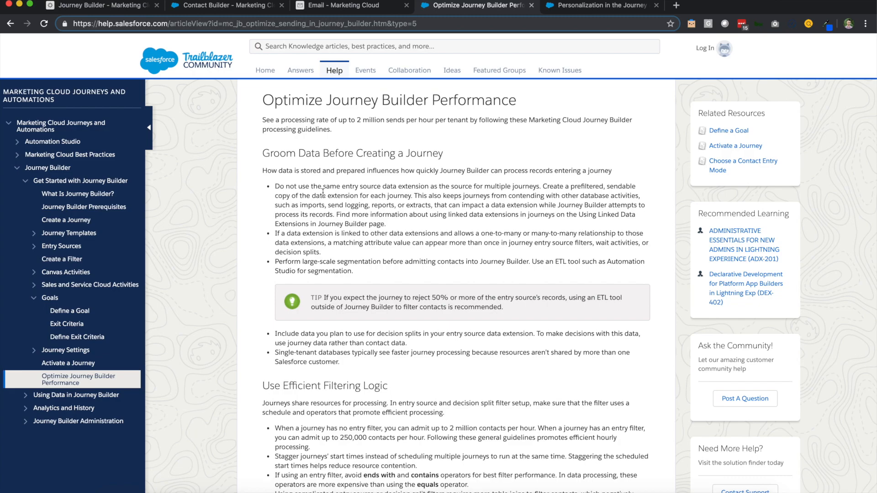
{"action": "scroll", "coordinate": [323, 193], "scroll_direction": "up", "scroll_amount": 2}
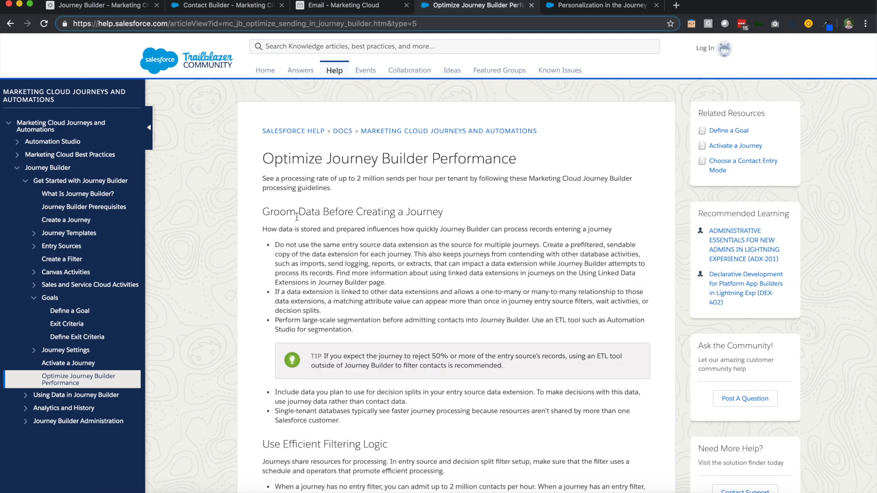